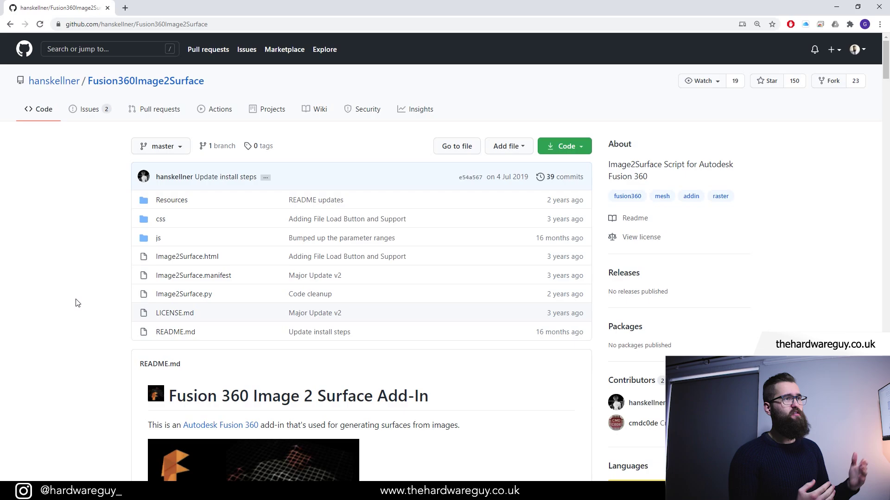
Step: Reset the page zoom and scroll the README past the Moon Surface and Milled Penny examples
key("ctrl+0")
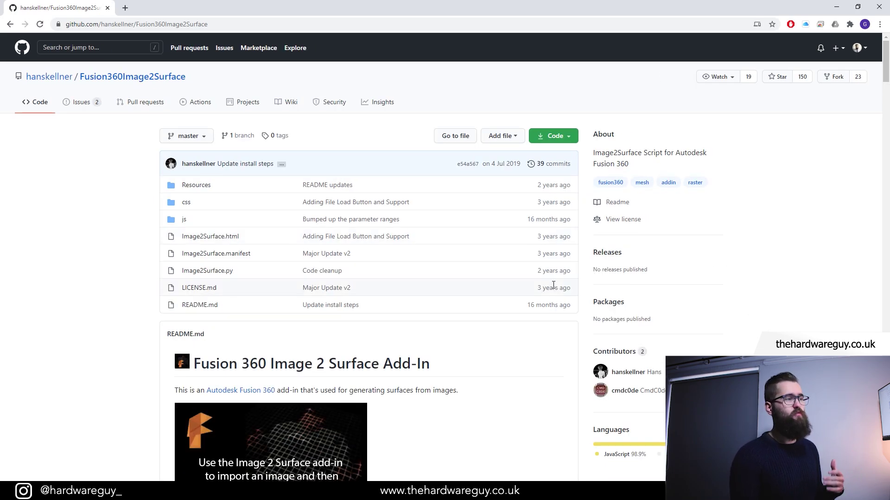
scroll(505, 376, "down", 4)
scroll(505, 374, "down", 5)
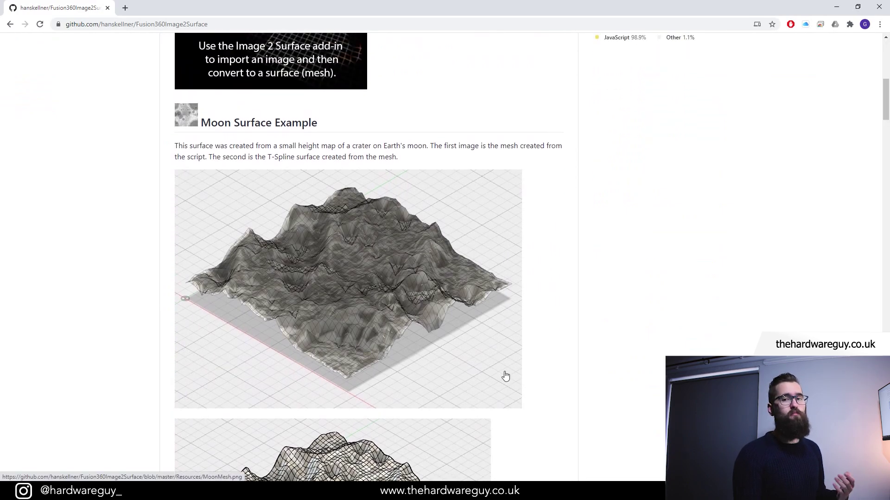
scroll(534, 348, "down", 5)
scroll(536, 345, "down", 8)
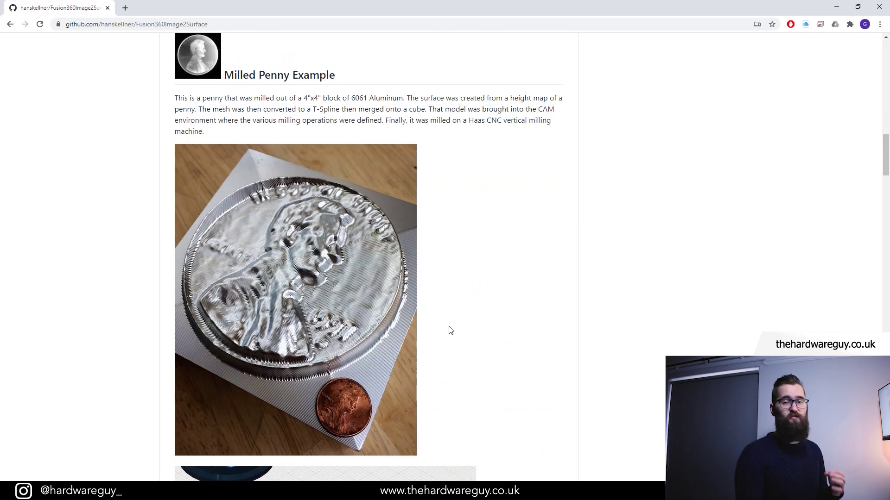
scroll(449, 330, "down", 2)
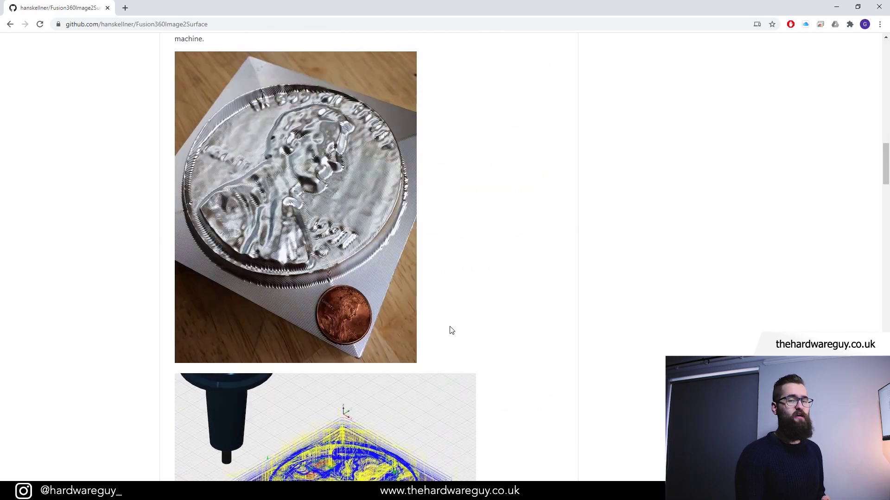
scroll(450, 328, "down", 2)
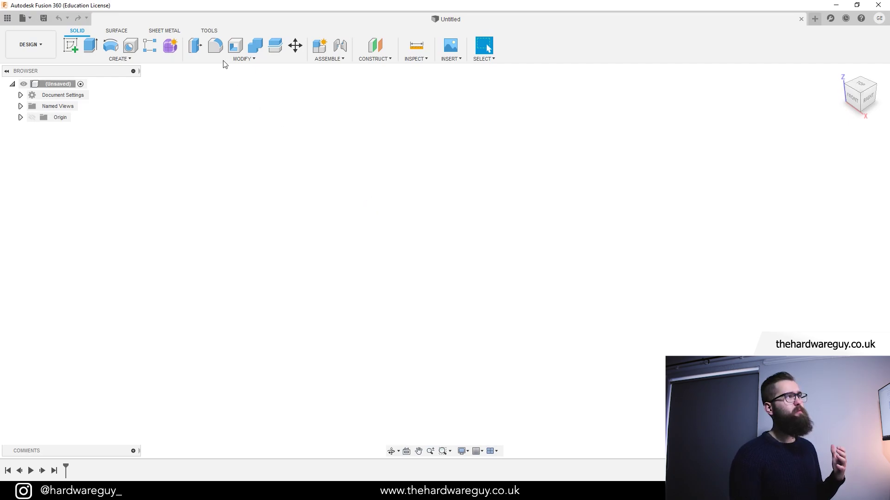
Step: Open Scripts and Add-Ins, select Image2Surface on the Add-Ins tab, and begin adding an add-in
left_click(209, 31)
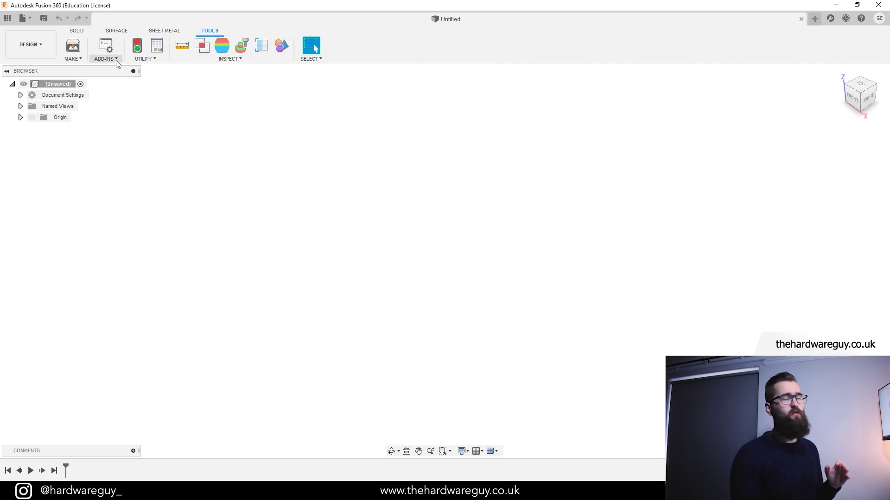
left_click(116, 60)
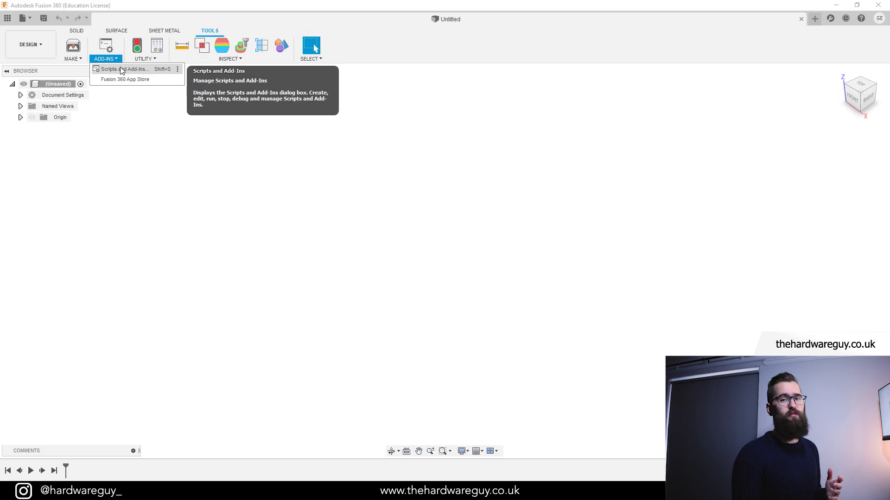
left_click(121, 69)
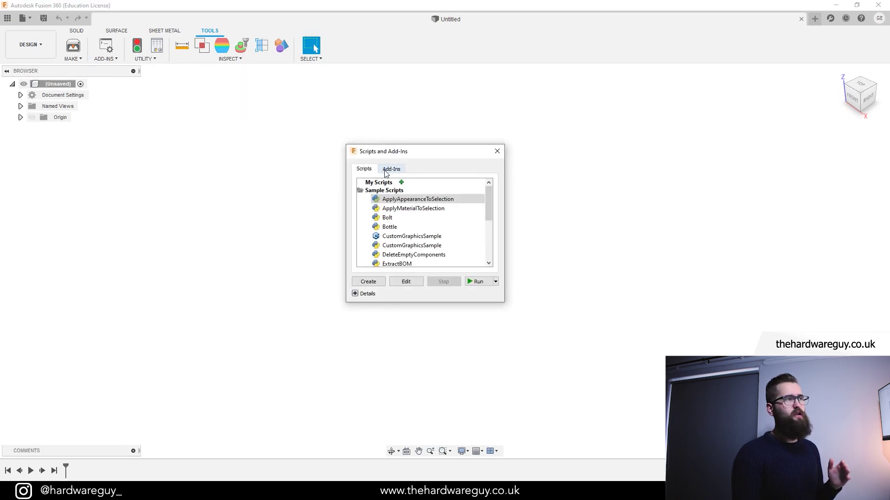
left_click(385, 171)
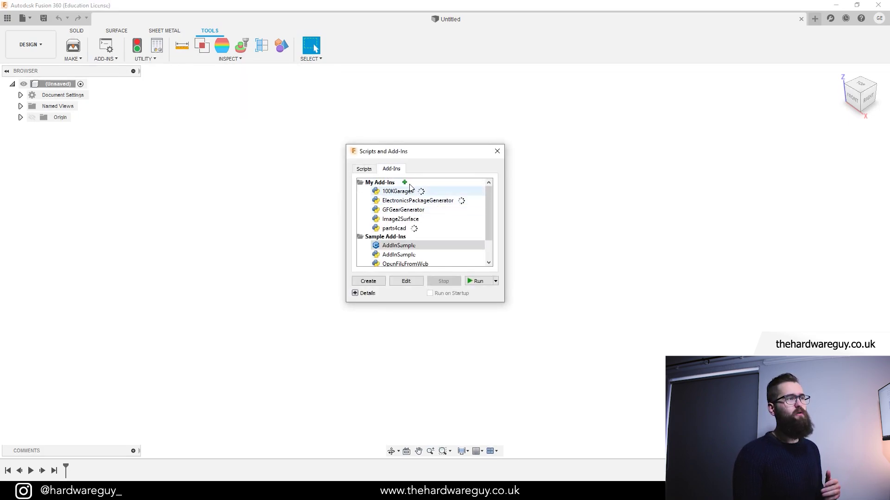
left_click(404, 222)
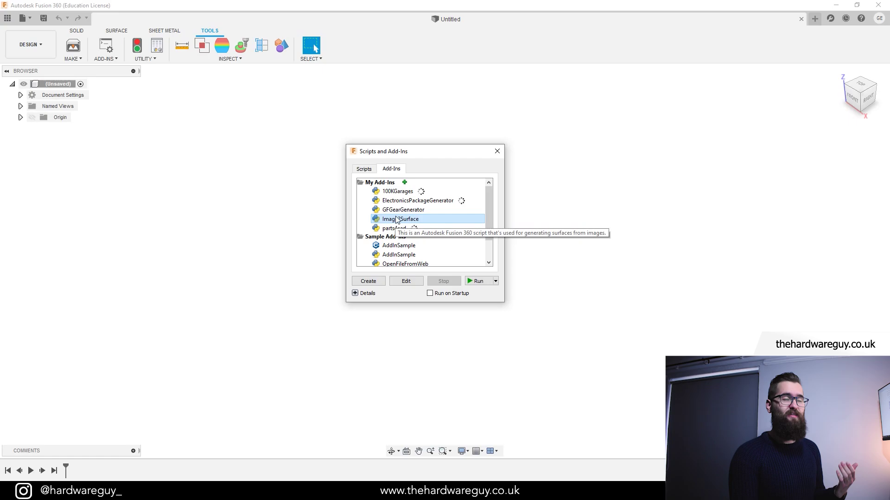
left_click(404, 183)
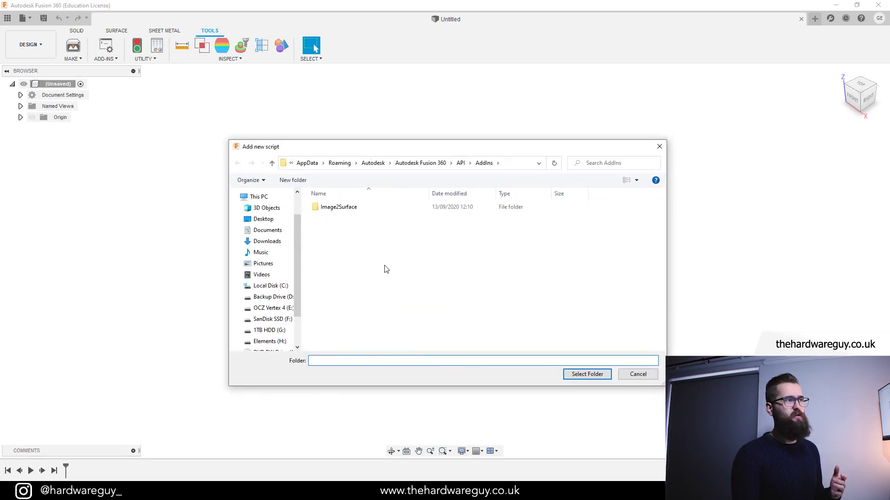
Step: Check the Image2Surface folder's contents, then choose that folder in AddIns as the new add-in
double_click(373, 208)
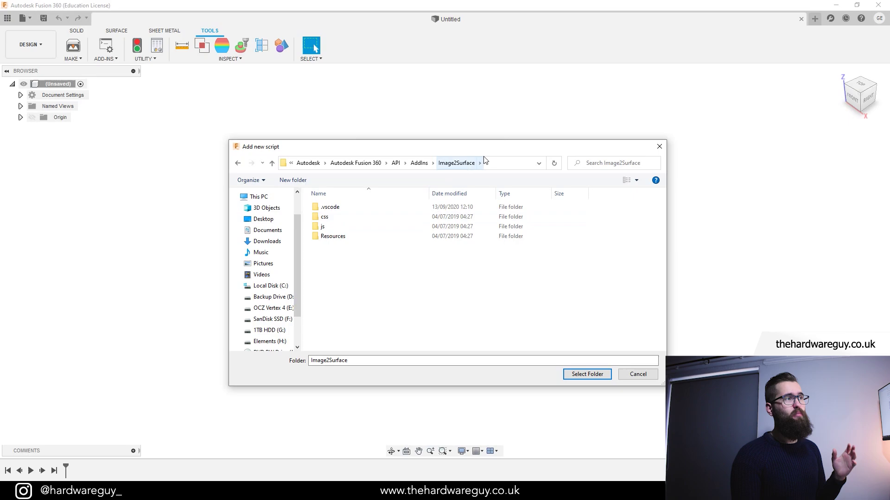
left_click(422, 167)
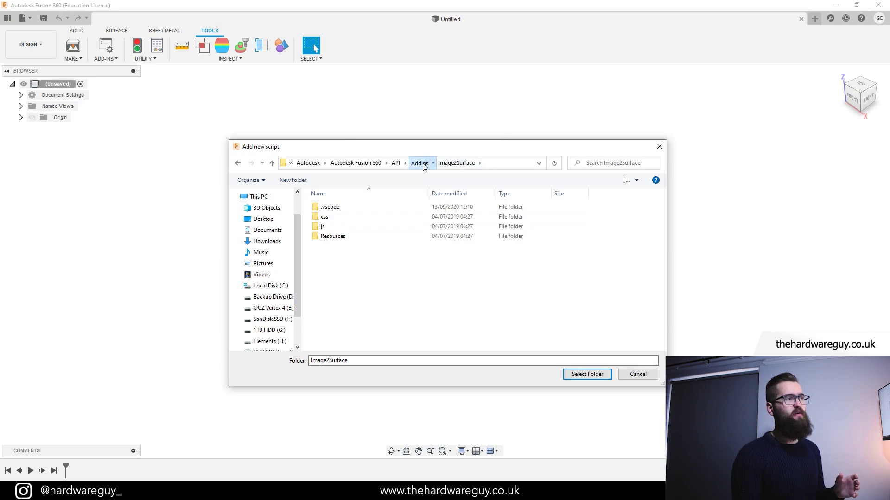
left_click(512, 164)
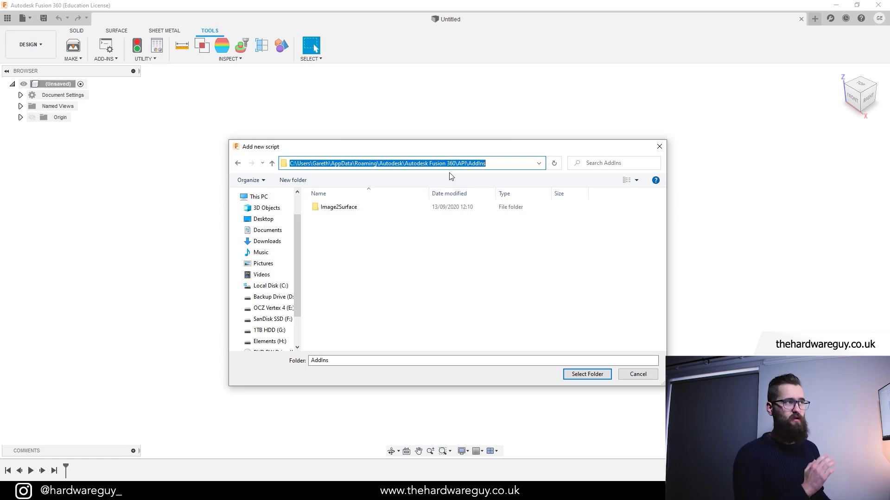
left_click(487, 163)
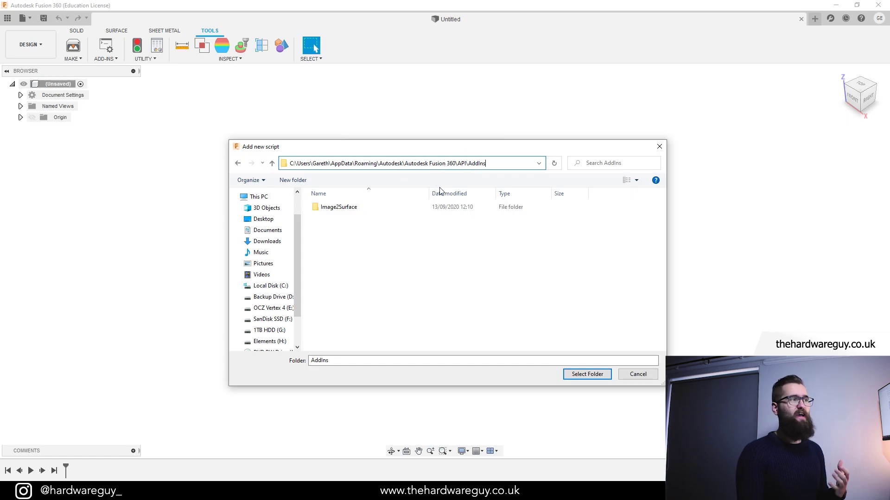
left_click(391, 210)
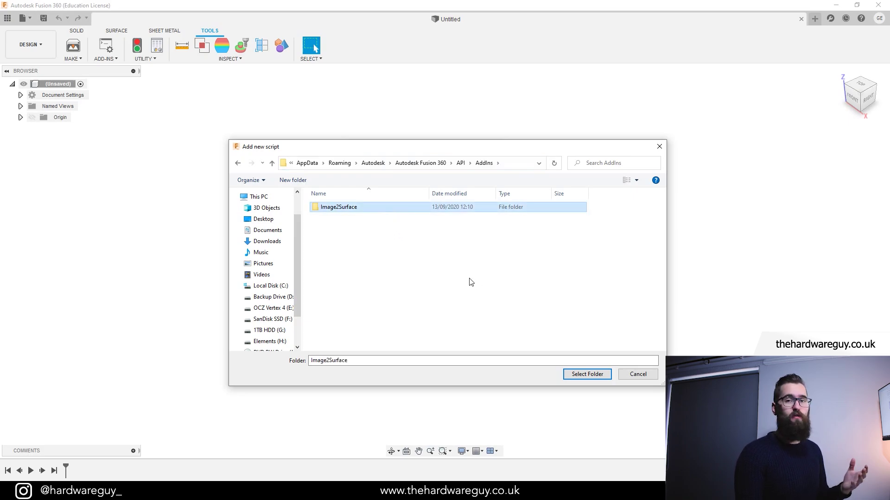
left_click(595, 379)
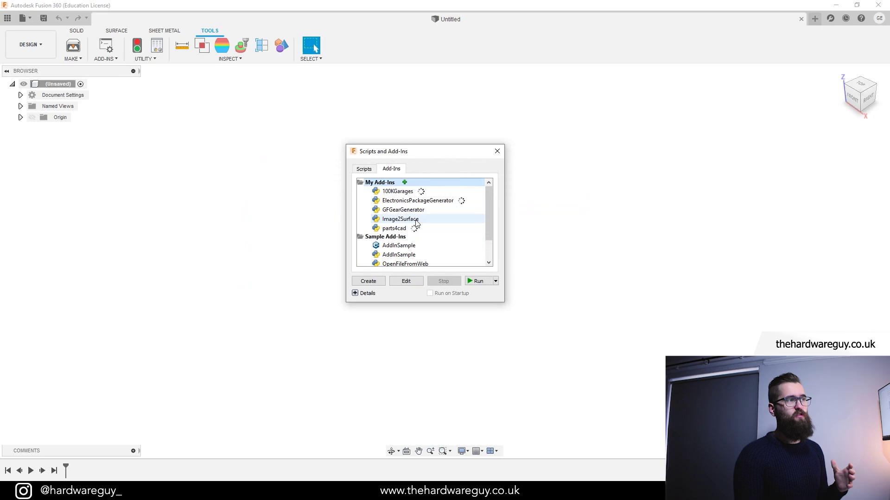
Step: Run the Image2Surface add-in and dismiss its confirmation message
left_click(417, 220)
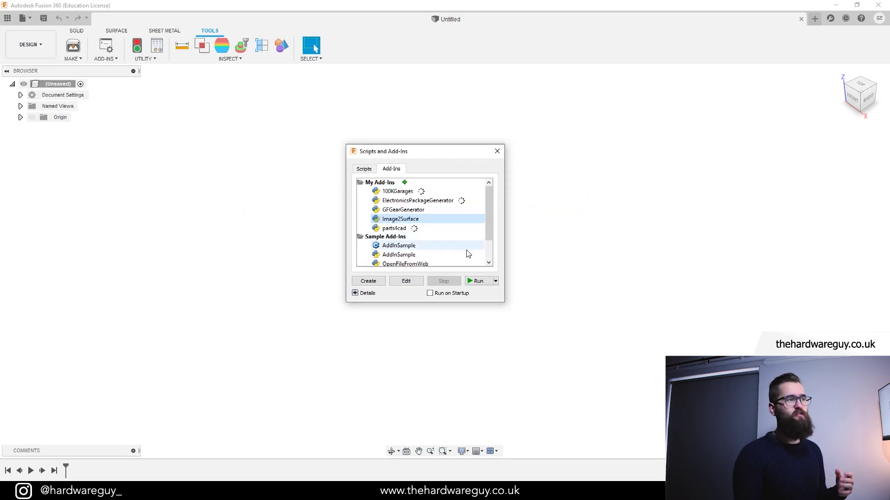
left_click(477, 282)
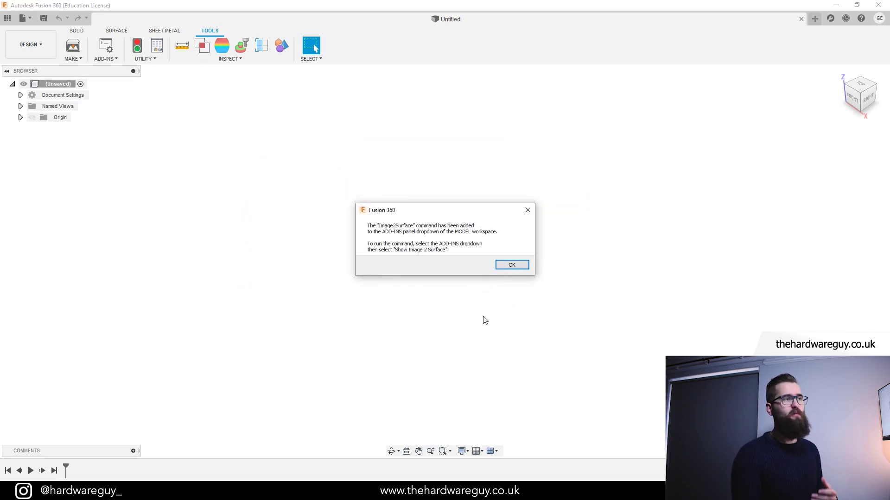
left_click(514, 266)
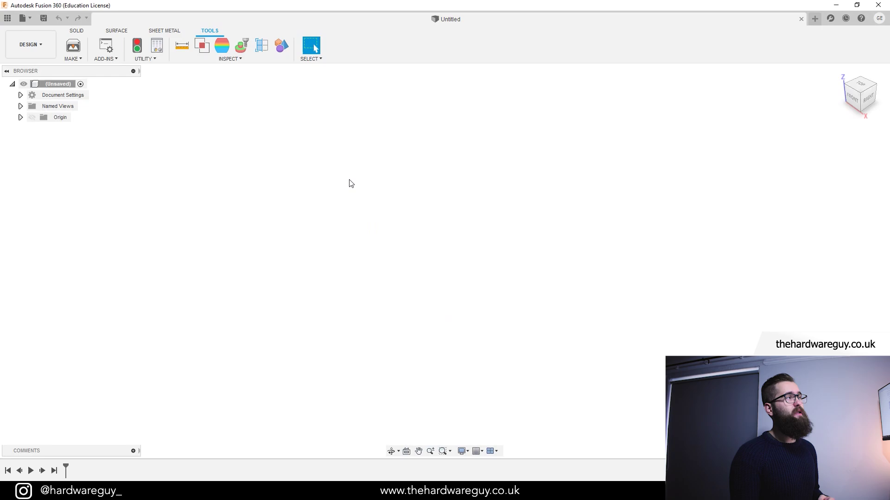
Step: Show the Image 2 Surface panel from the ADD-INS menu
left_click(114, 60)
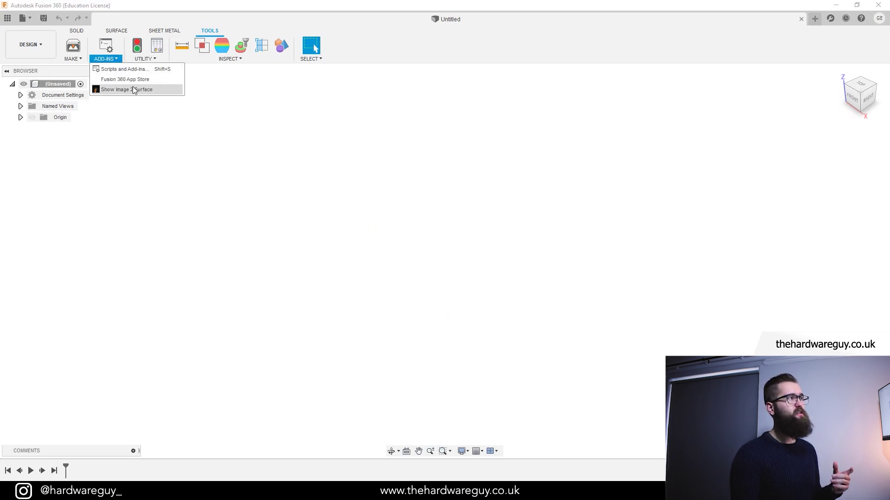
mouse_move(133, 90)
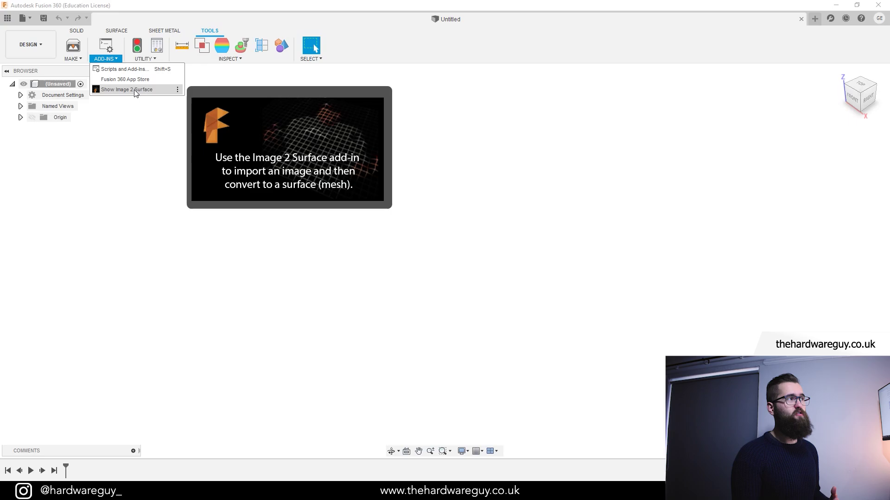
left_click(134, 90)
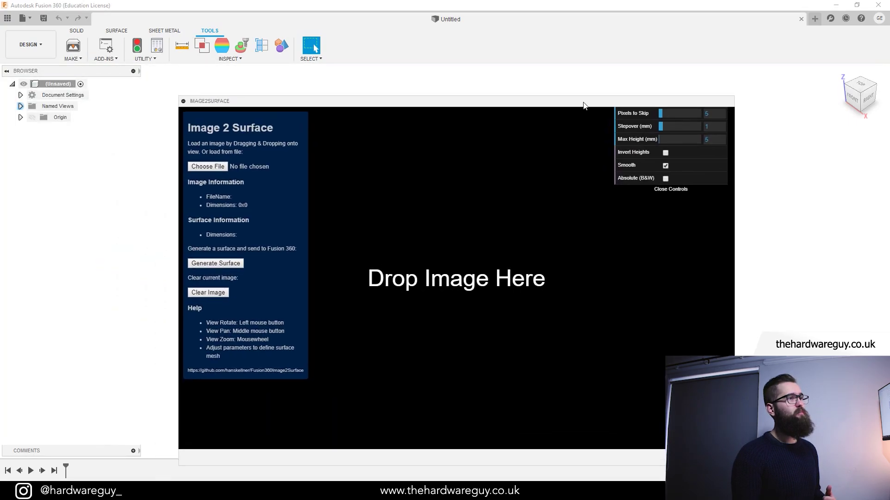
Step: Compare the DSC_0142 and resized_image photos, then close the File Explorer window
left_click_drag(584, 105, 588, 88)
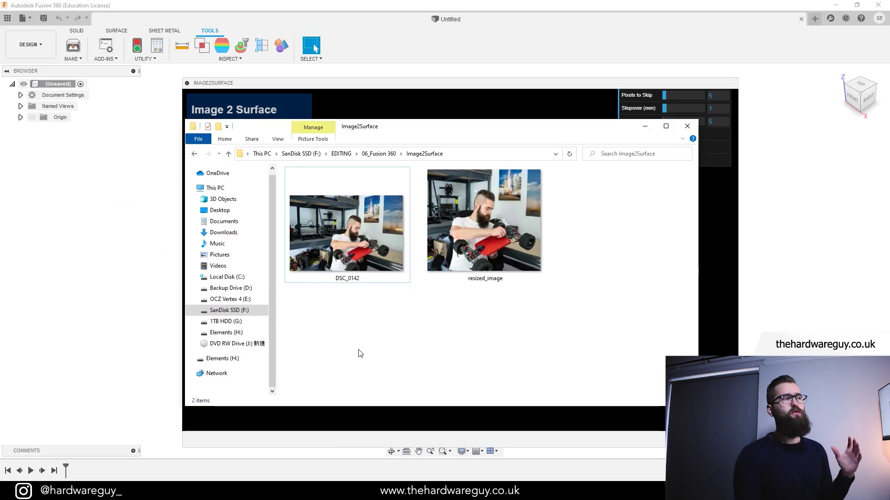
mouse_move(371, 261)
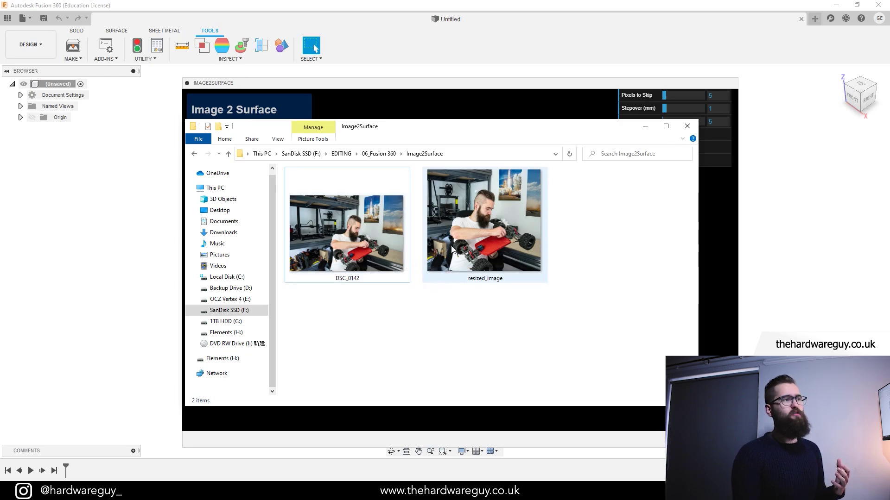
mouse_move(451, 250)
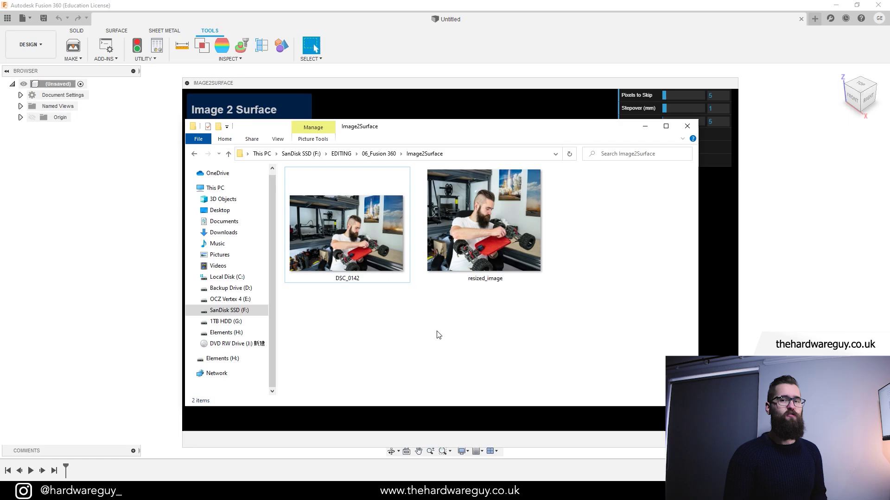
key("alt+F4")
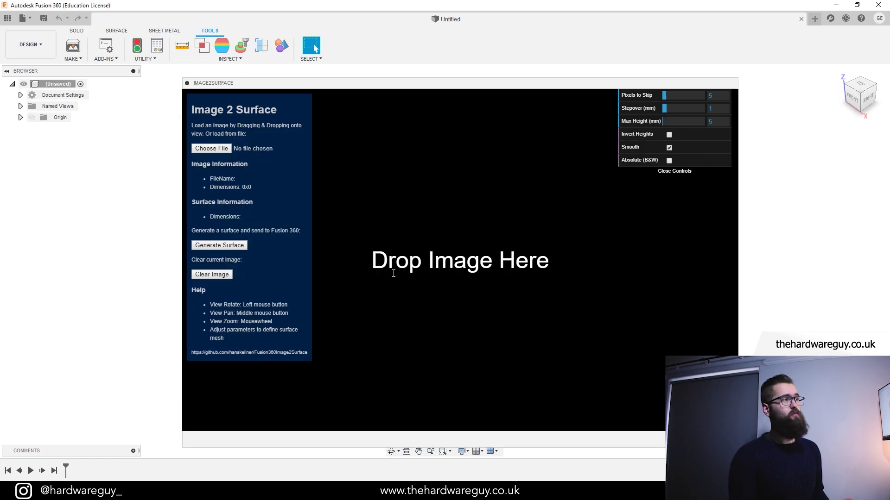
Step: Load resized_image.jpg (500 x 449) and inspect the 100 x 89 mm relief preview
left_click(233, 148)
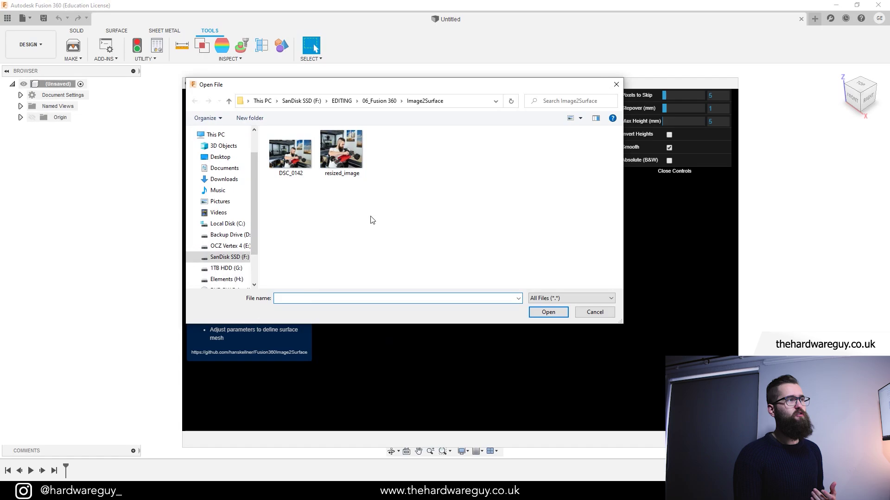
left_click(351, 157)
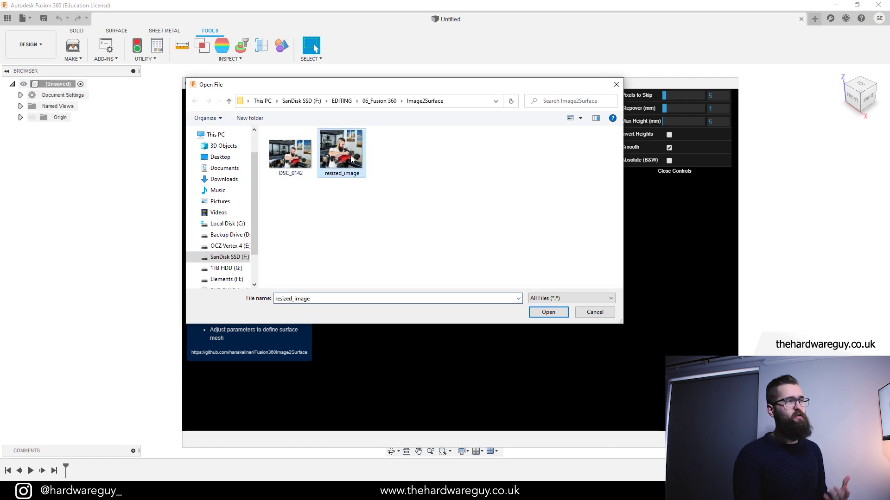
left_click(539, 313)
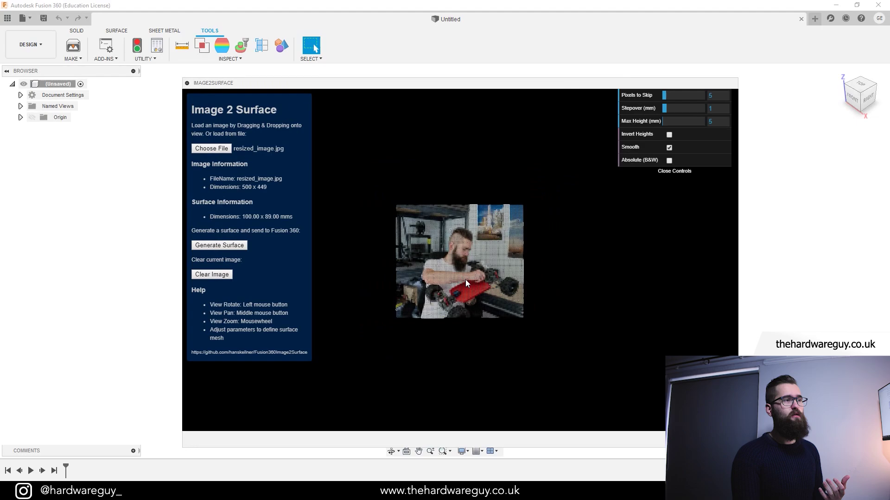
scroll(466, 279, "up", 5)
left_click_drag(496, 310, 471, 28)
scroll(481, 172, "up", 5)
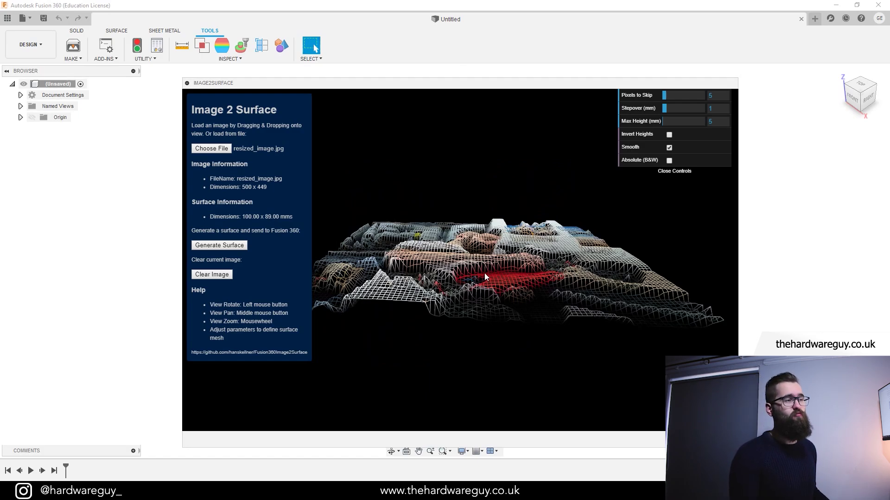
Step: Set Pixels to Skip to 3, giving a denser 166 x 149 mm relief mesh
left_click_drag(485, 274, 492, 324)
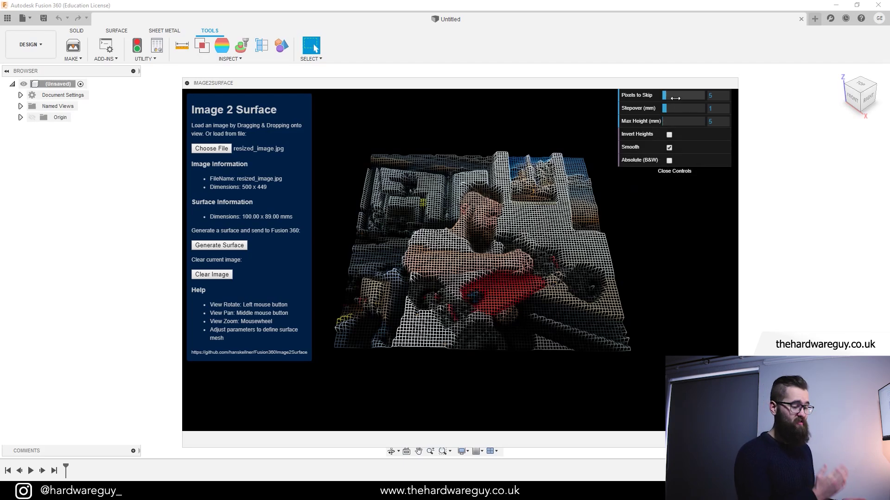
mouse_move(675, 97)
left_mouse_down()
mouse_move(655, 95)
mouse_move(666, 95)
left_mouse_up()
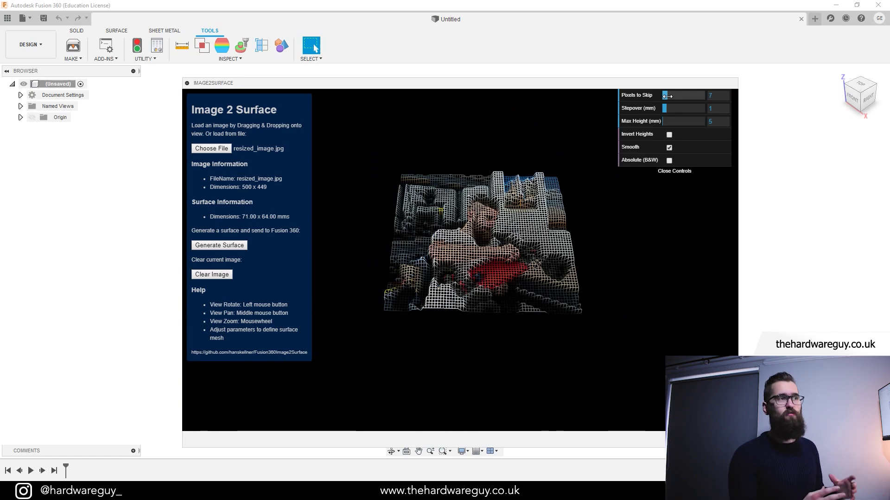
left_click_drag(668, 96, 664, 96)
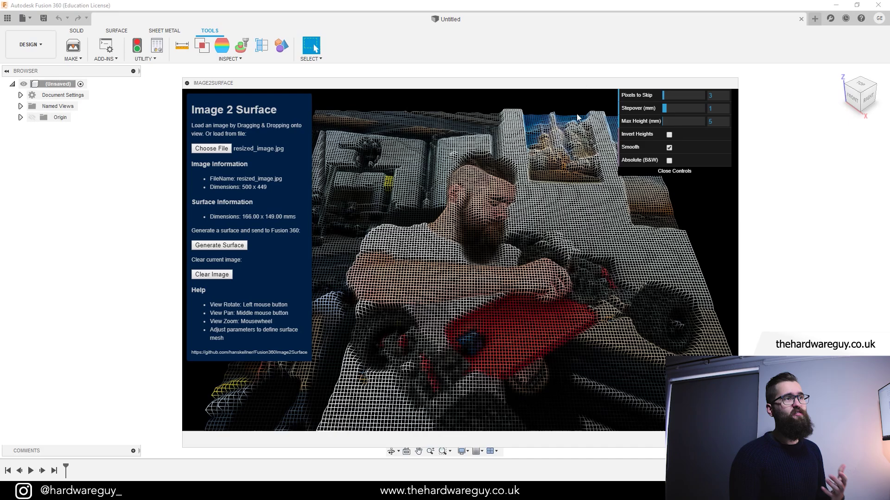
Step: Try a 10 mm Max Height, then set it back to 5 mm
left_click_drag(520, 311, 510, 148)
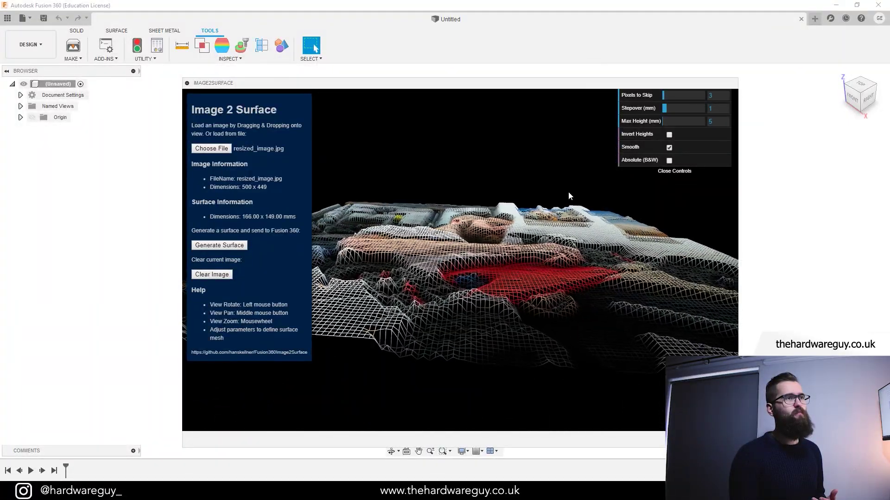
left_click(717, 122)
key("BackSpace")
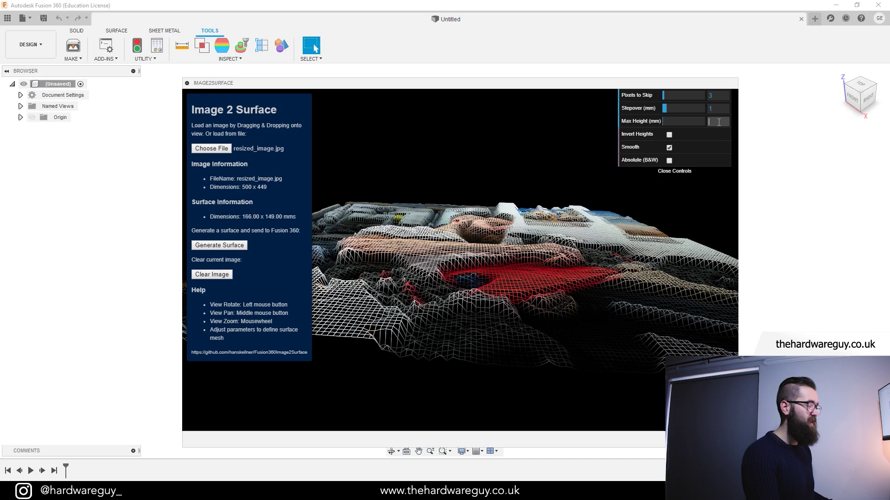
type("10")
key("Return")
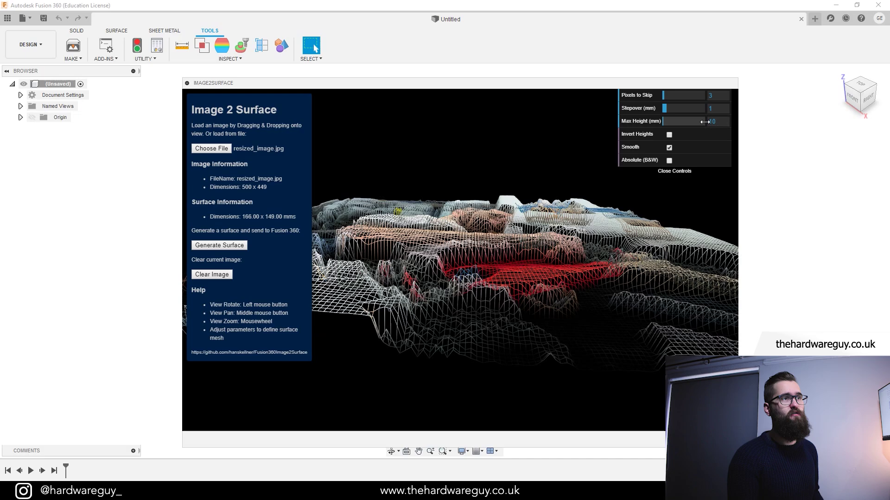
left_click(713, 122)
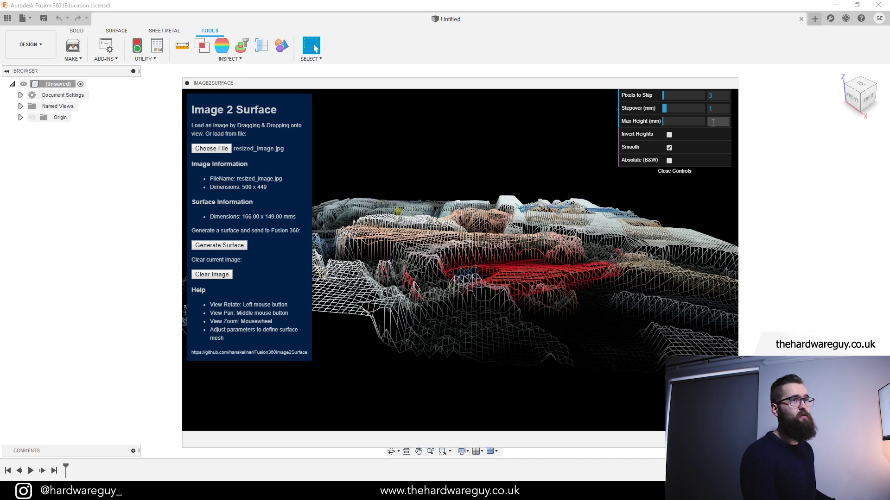
key("Return")
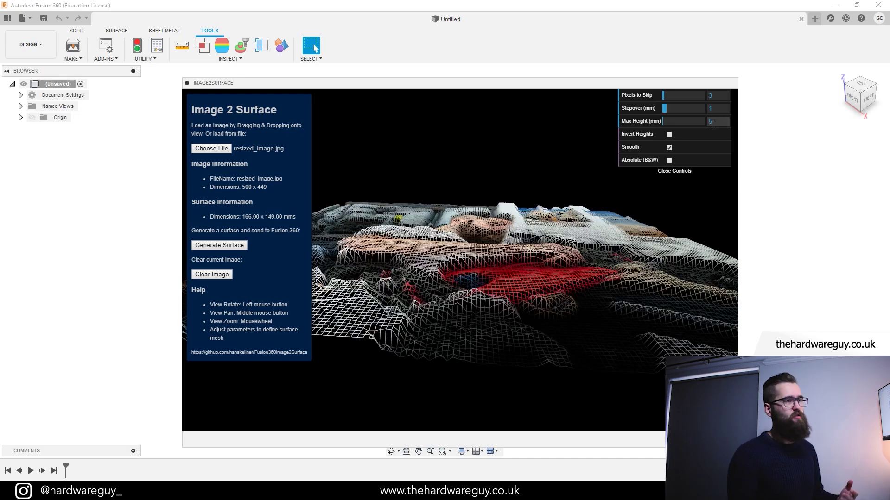
Step: Toggle Invert Heights on and off, then generate the relief surface as a body
left_click_drag(602, 190, 576, 305)
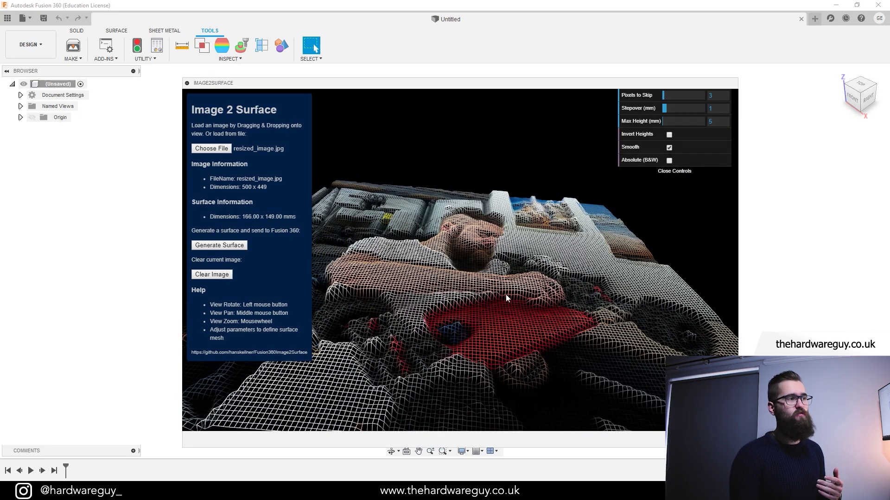
left_click_drag(507, 299, 540, 284)
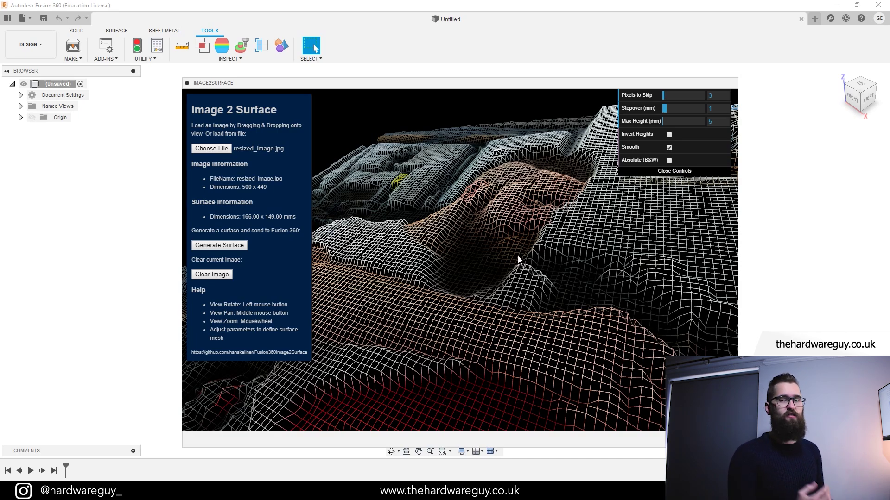
left_click_drag(519, 259, 483, 272)
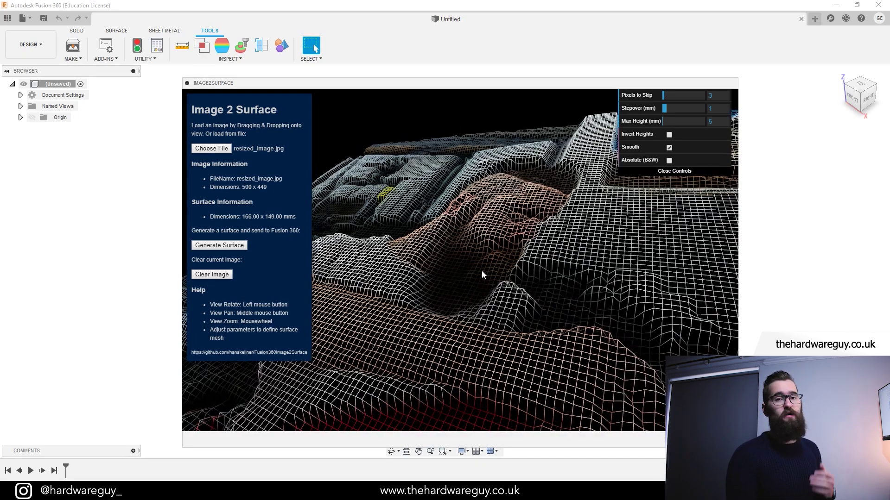
left_click(668, 135)
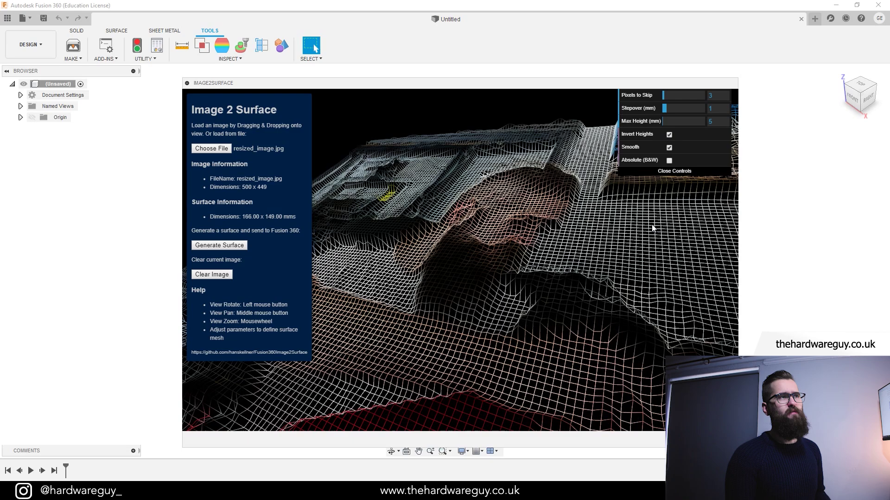
left_click(669, 135)
left_click_drag(547, 297, 425, 286)
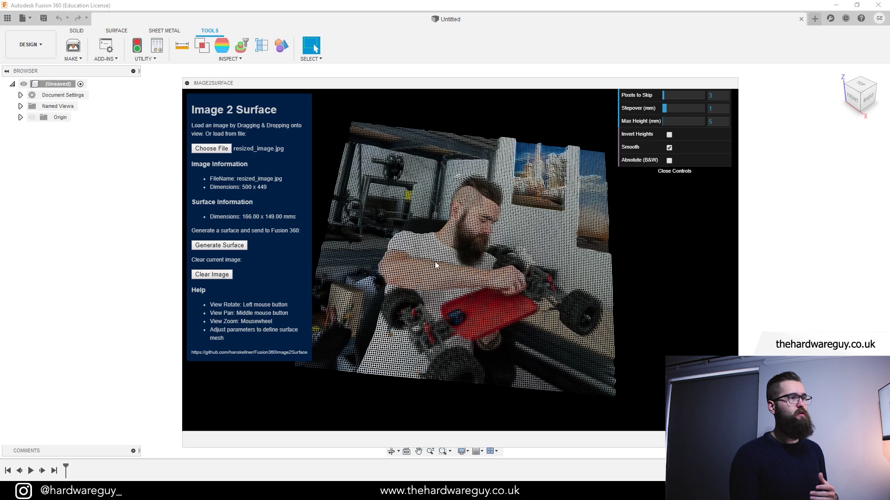
left_click(244, 248)
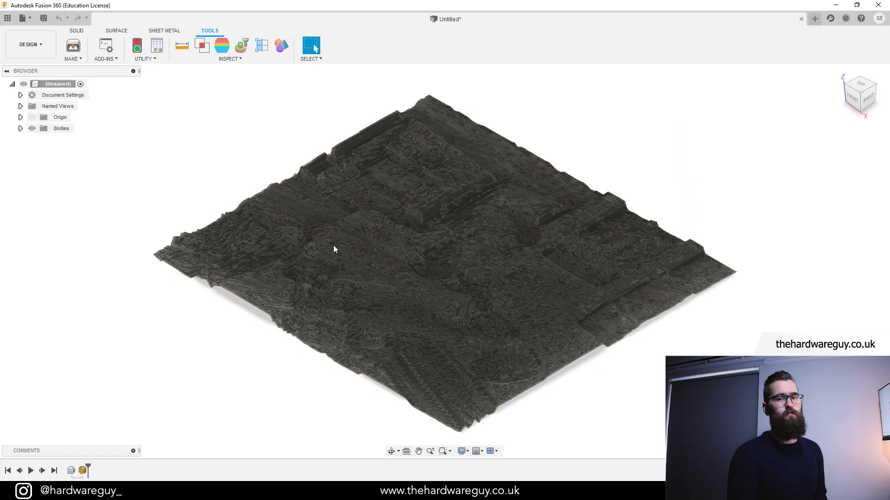
Step: Orbit, zoom and pan to centre the generated relief body in the view
middle_click_drag(334, 249, 520, 306, "shift")
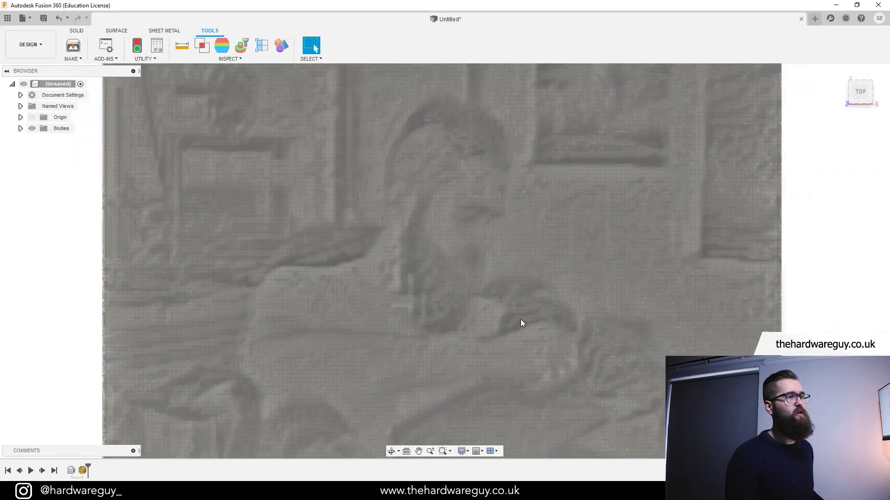
scroll(523, 317, "down", 5)
scroll(524, 317, "up", 4)
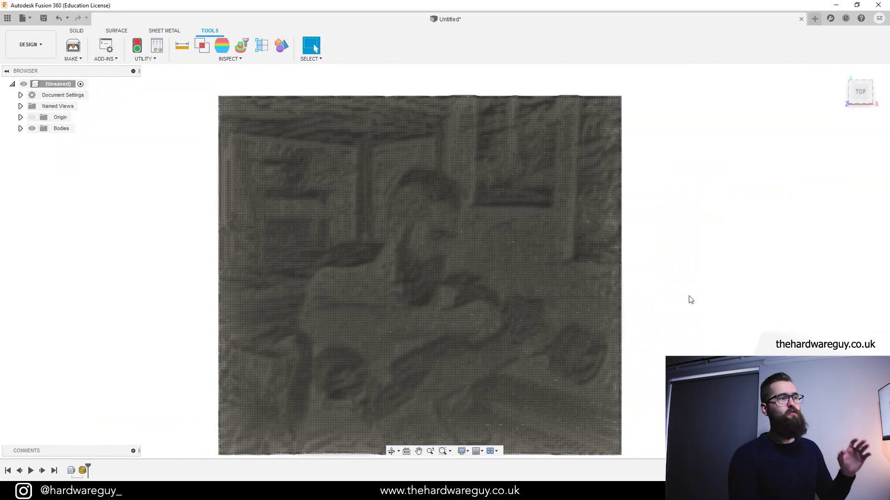
middle_click_drag(681, 313, 694, 296)
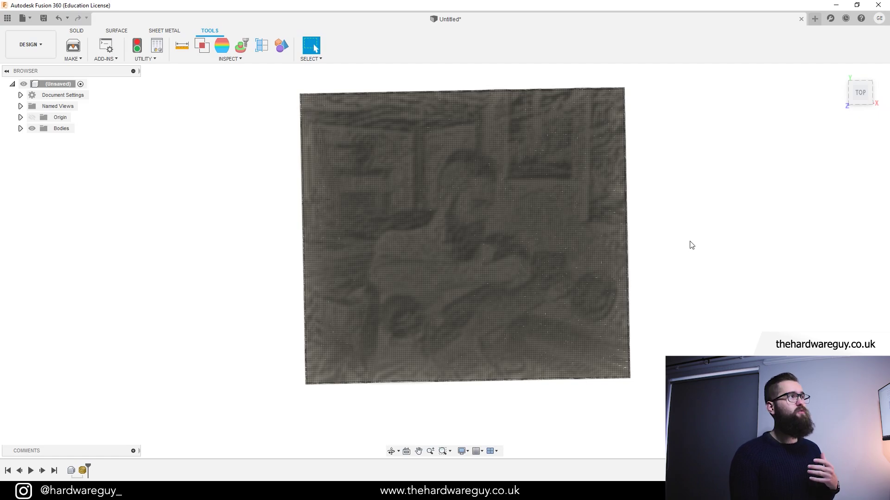
middle_click_drag(689, 244, 667, 265)
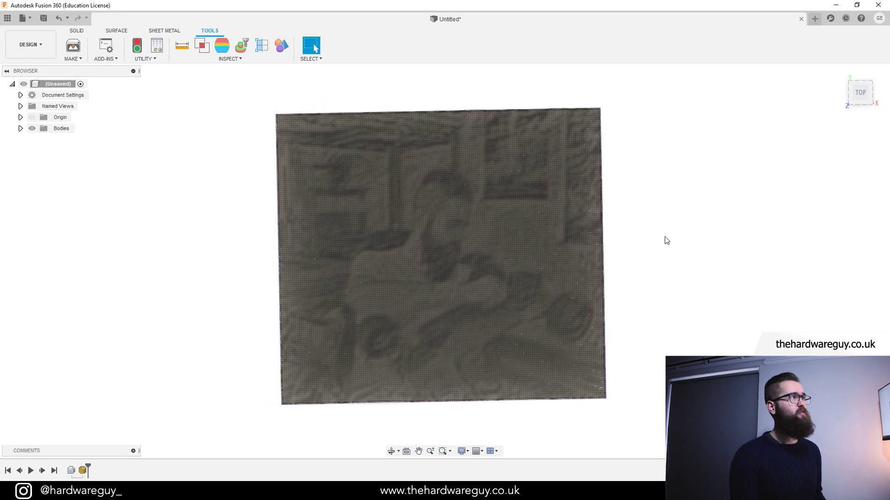
Step: Enter Form mode and convert the relief quad mesh body into T-splines
left_click(77, 31)
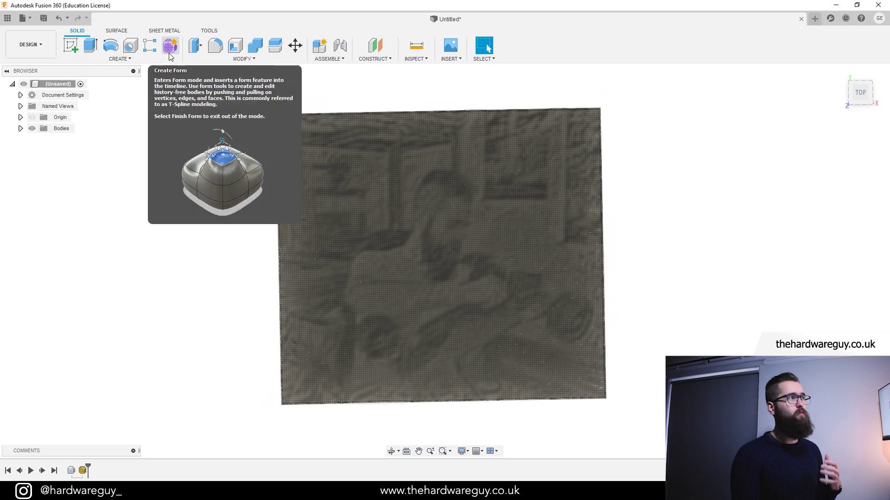
left_click(171, 46)
left_click(278, 58)
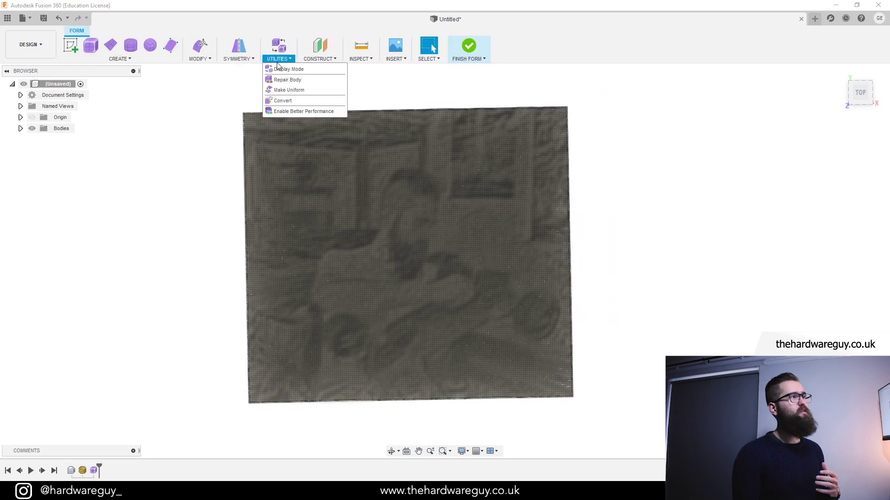
left_click(293, 101)
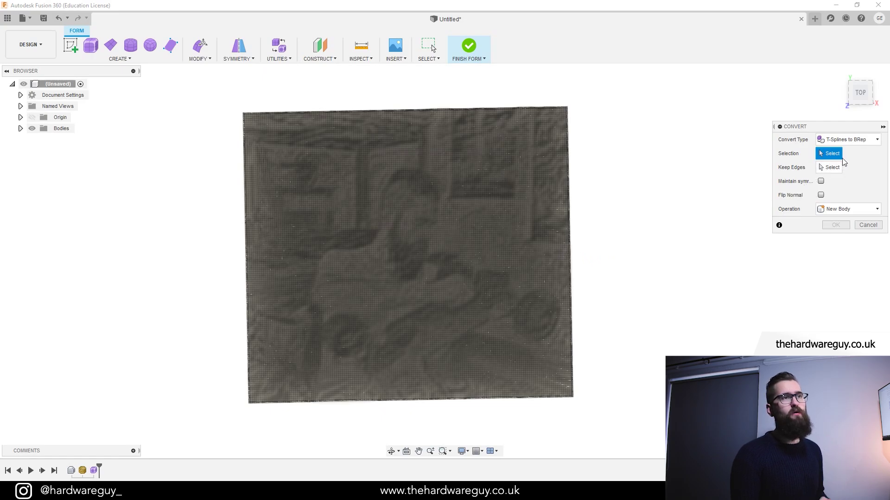
left_click(864, 142)
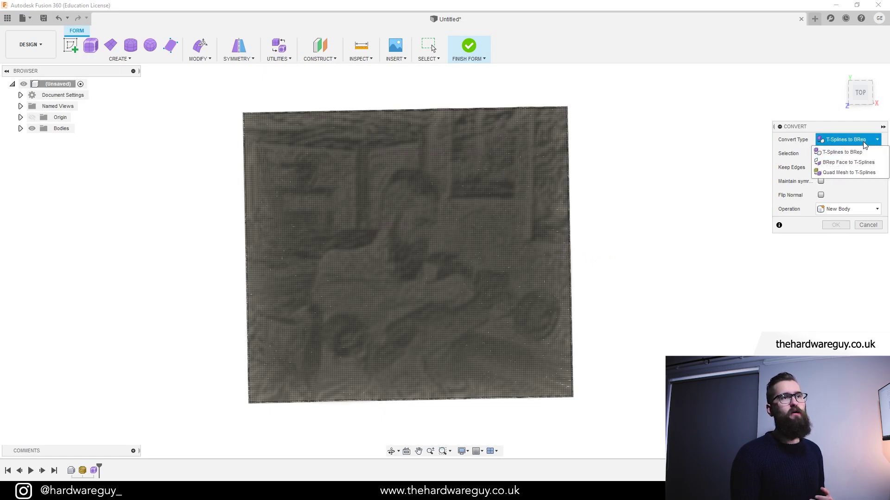
left_click(856, 173)
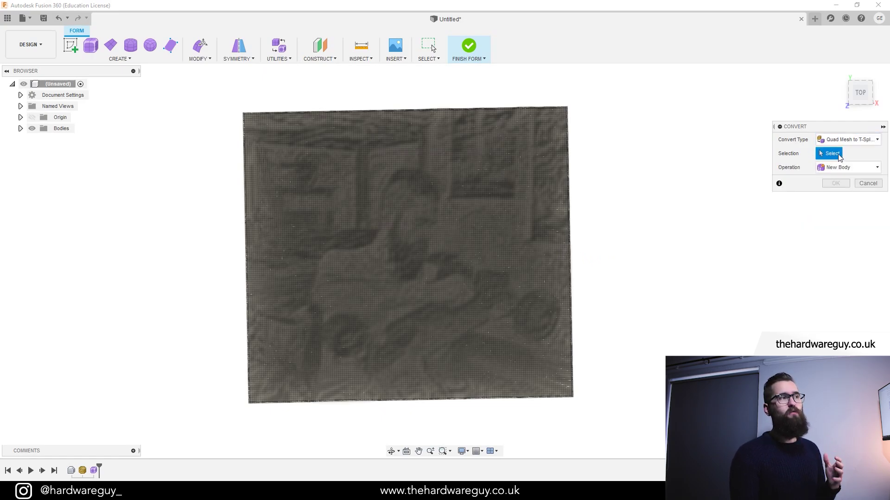
left_click(431, 237)
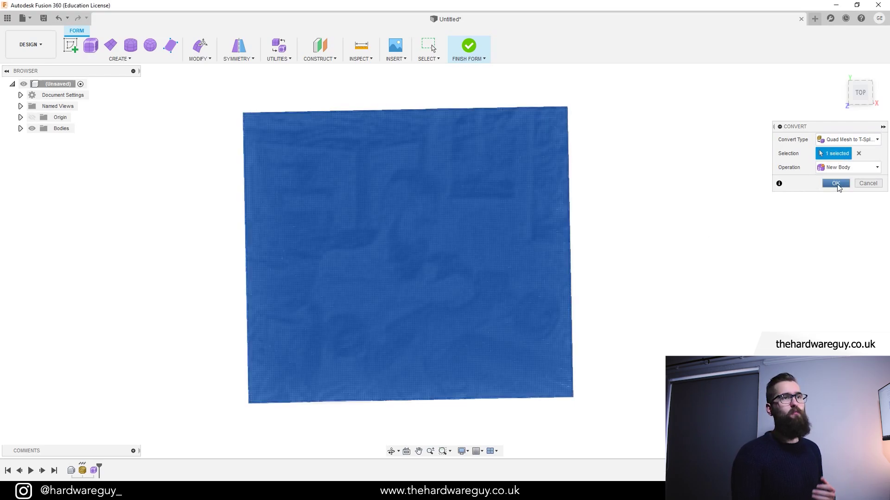
left_click(836, 183)
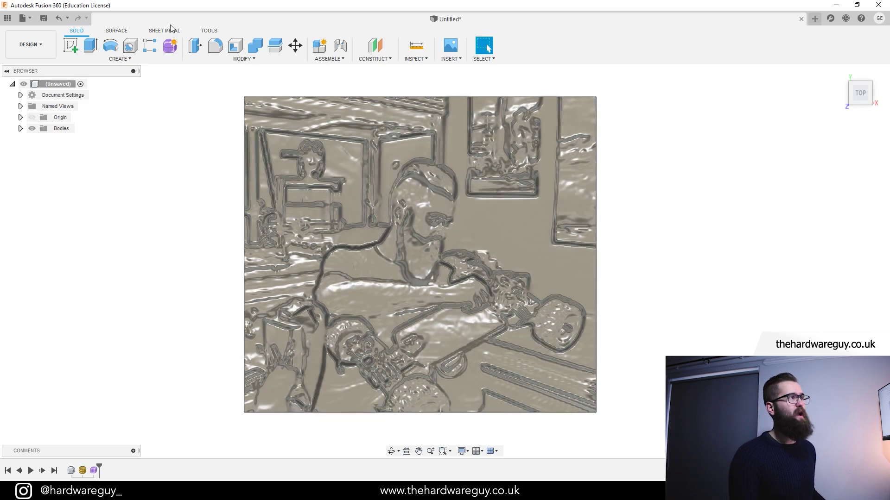
Step: Edit the relief's Form feature from the timeline and inspect its T-spline mesh
left_click(94, 473)
double_click(94, 474)
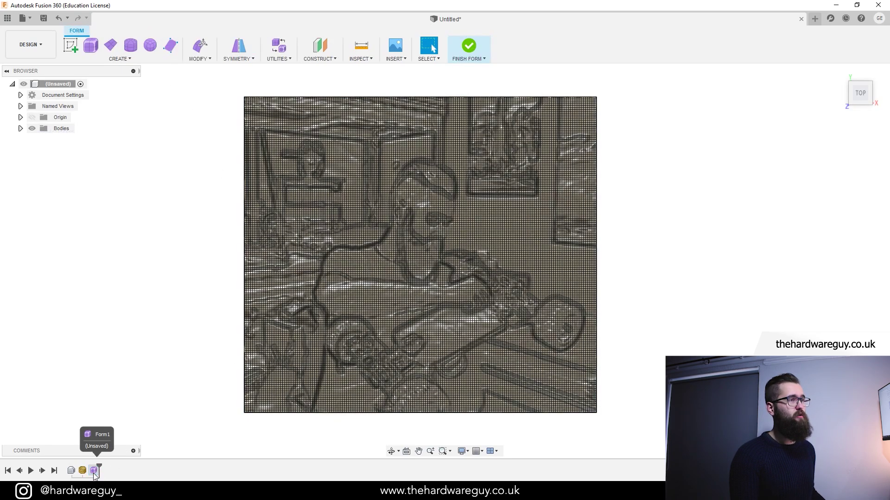
scroll(465, 210, "up", 3)
scroll(668, 238, "down", 3)
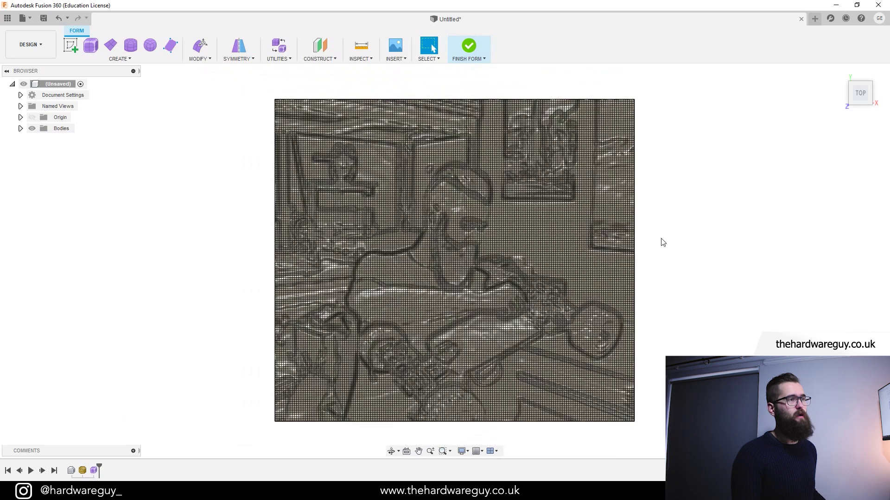
left_click(170, 62)
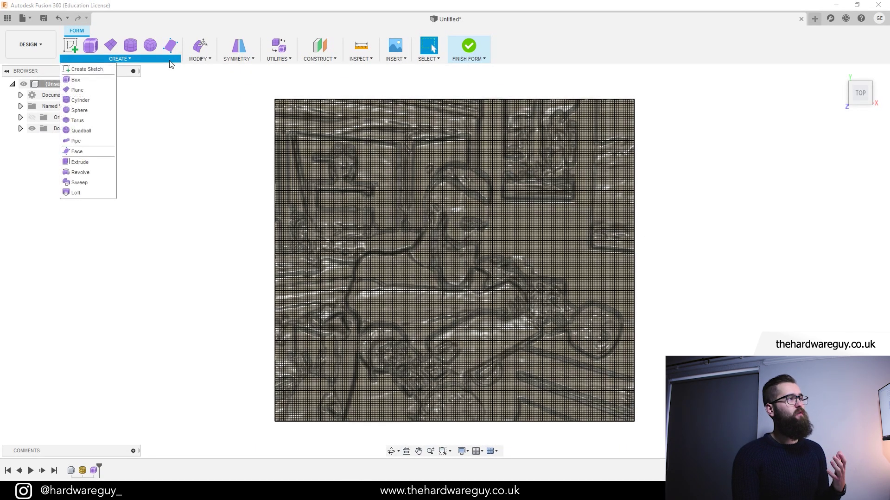
left_click(221, 163)
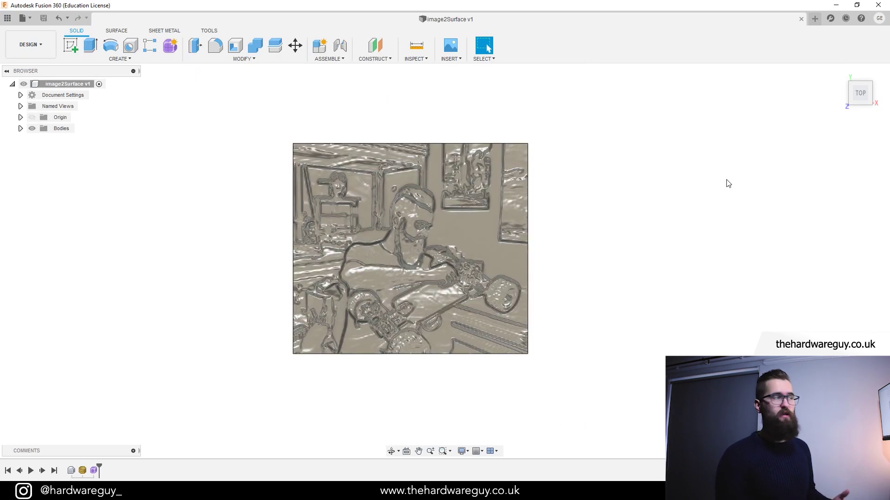
Step: Start a sketch on the top plane and draw a rectangle from the origin
left_click(70, 46)
left_click(310, 313)
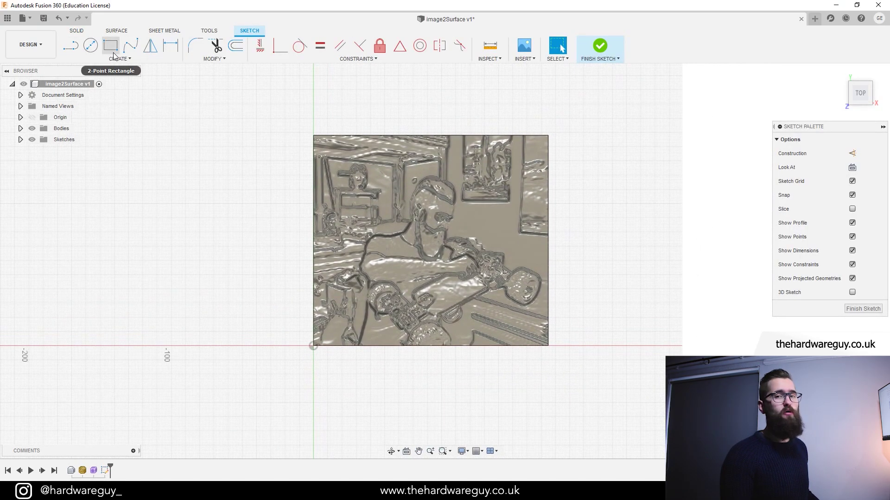
left_click(114, 54)
left_click(314, 346)
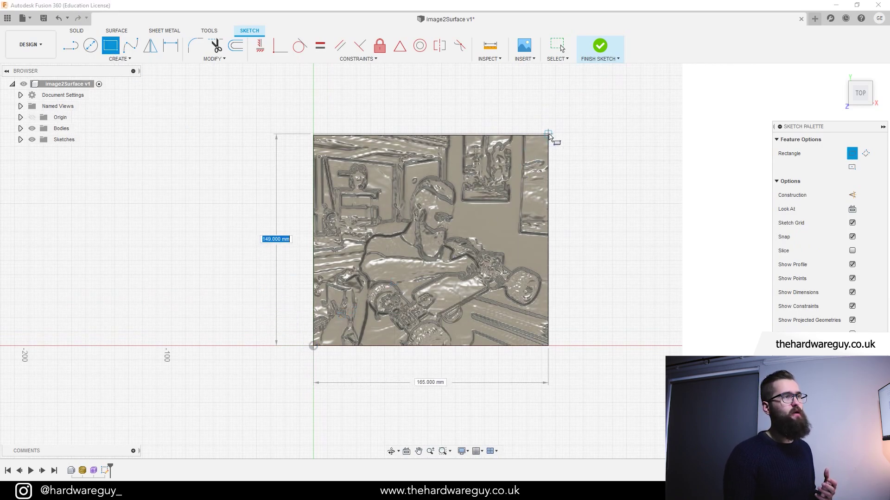
Step: Dimension the rectangle 165 mm wide and 148 mm tall, then finish the sketch
key("d")
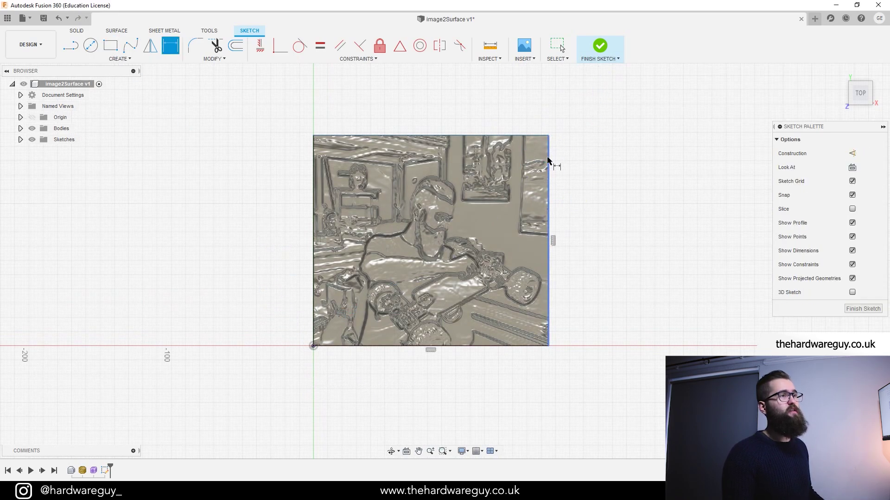
left_click(549, 163)
left_click(313, 206)
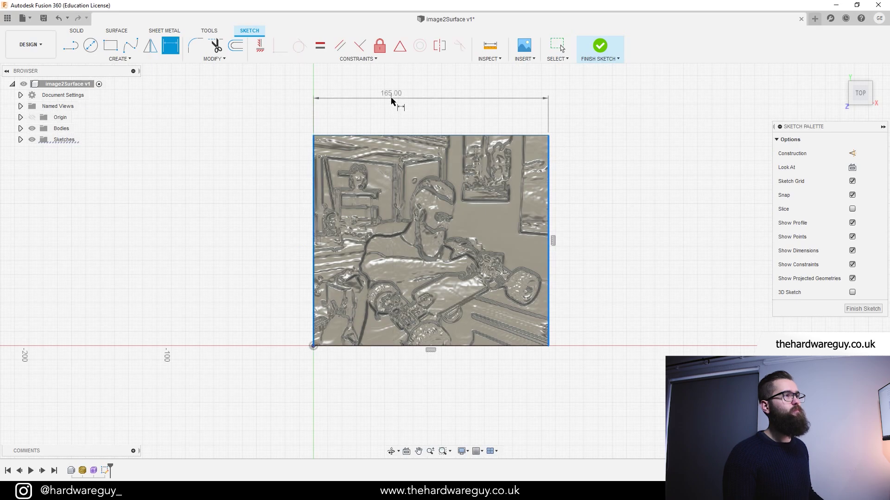
left_click(394, 99)
key("Return")
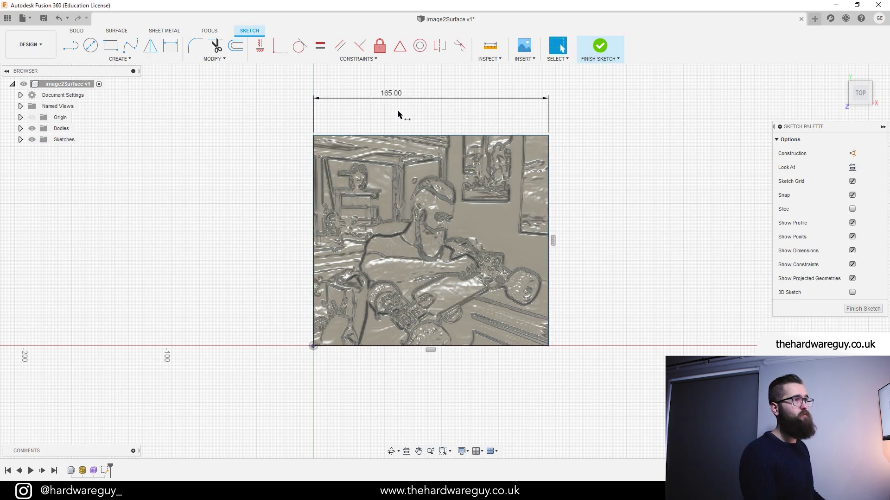
left_click(403, 135)
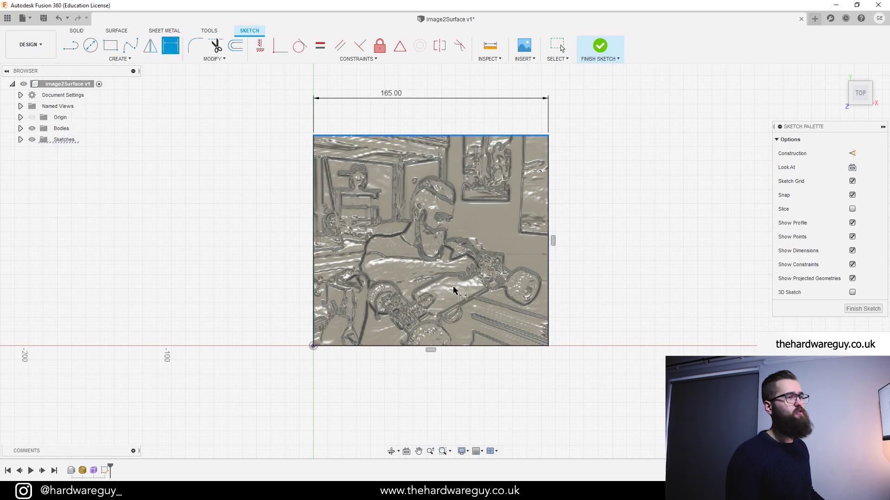
left_click(464, 350)
left_click(597, 242)
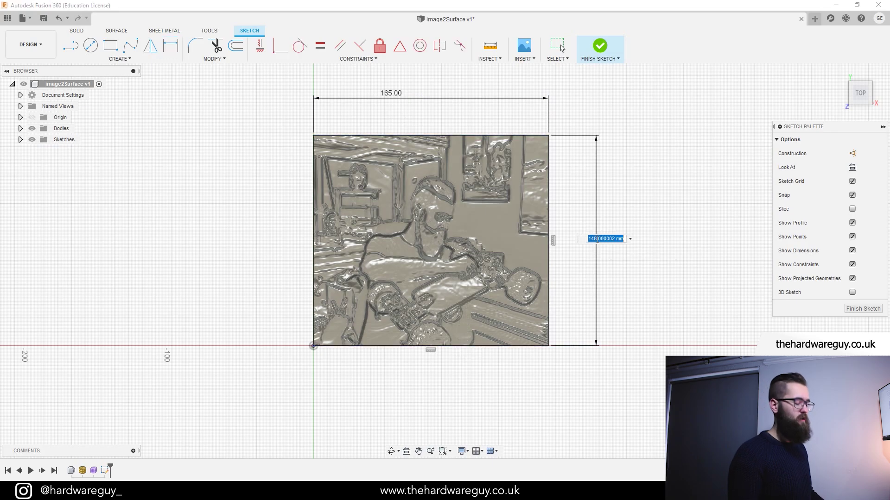
key("Return")
left_click(599, 46)
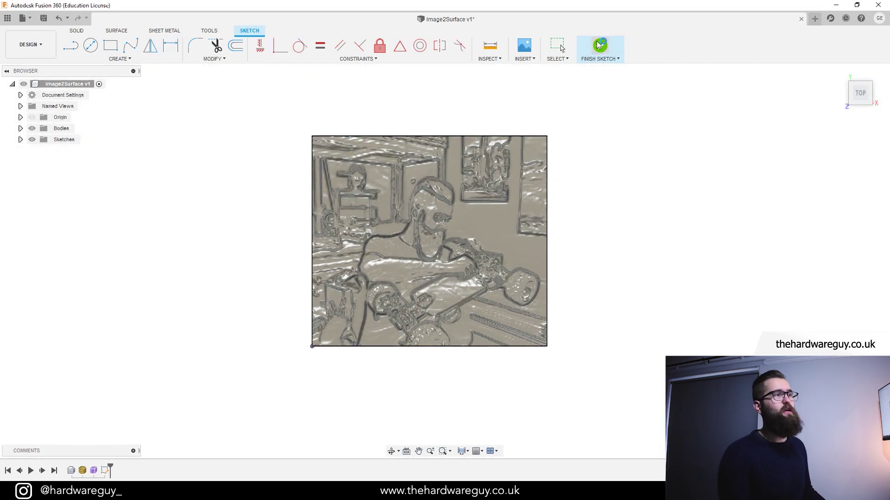
Step: Extrude the rectangle profile with a To Object extent that ends at the relief body
left_click(32, 128)
middle_click_drag(632, 294, 620, 300, "shift")
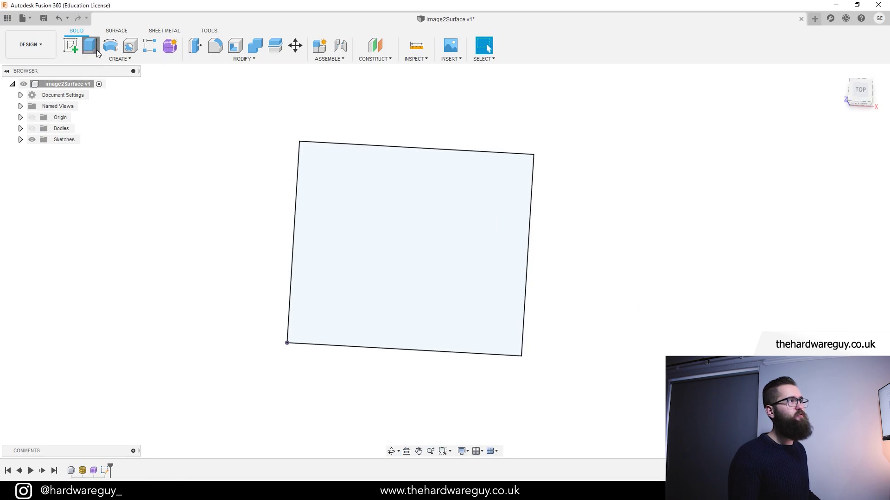
left_click(90, 45)
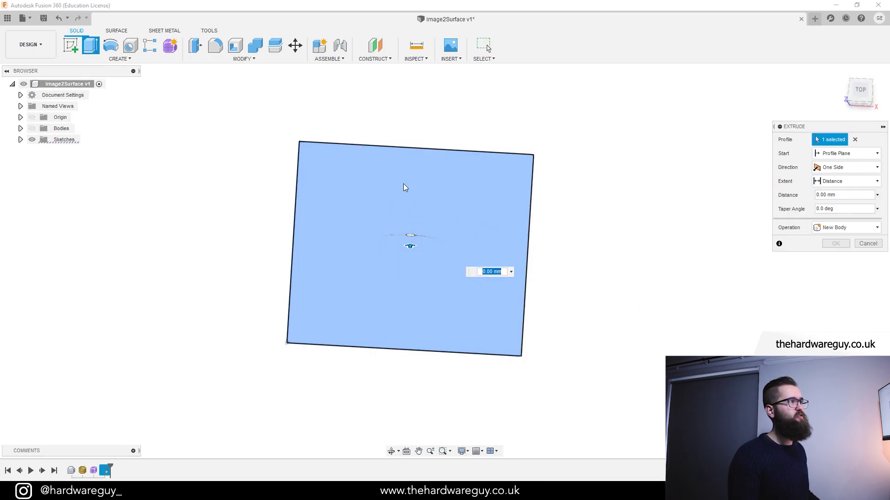
left_click(32, 128)
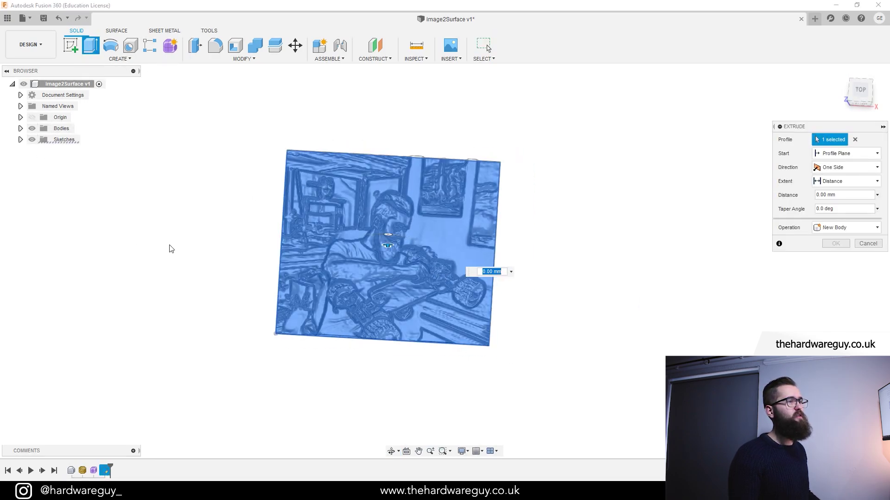
middle_click_drag(171, 274, 171, 198, "shift")
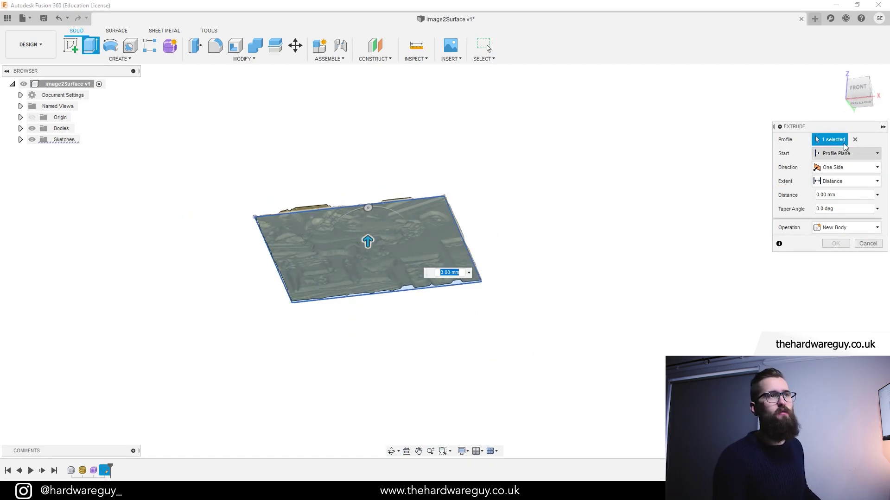
left_click(831, 182)
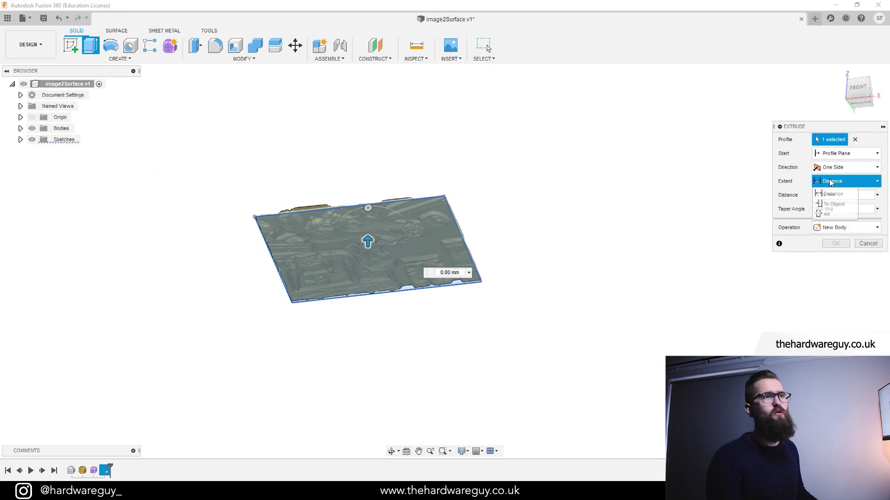
left_click(834, 204)
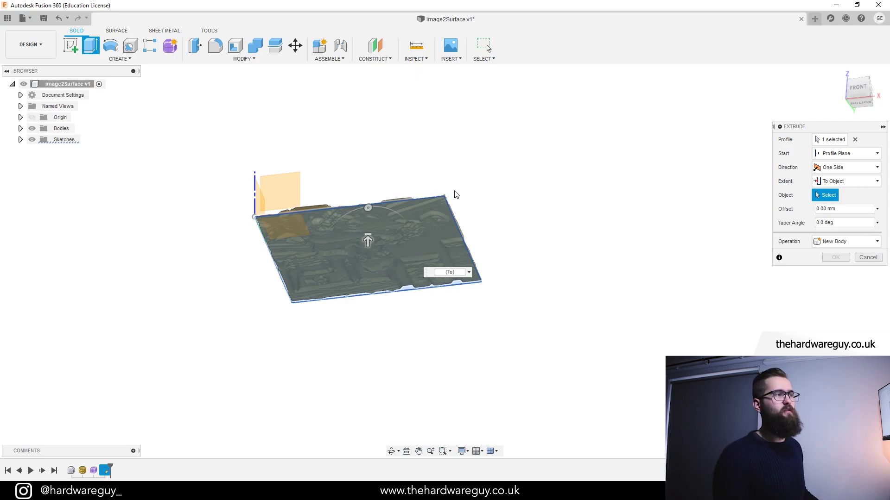
middle_click_drag(525, 240, 525, 277, "shift")
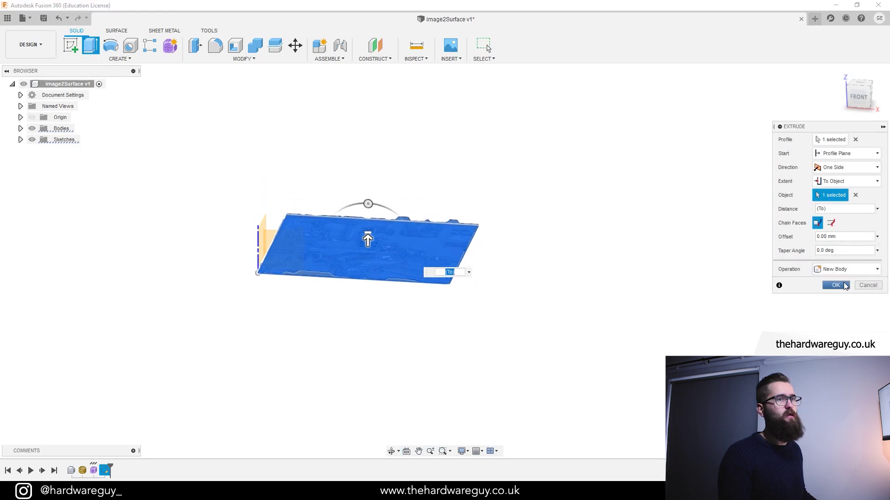
left_click(845, 286)
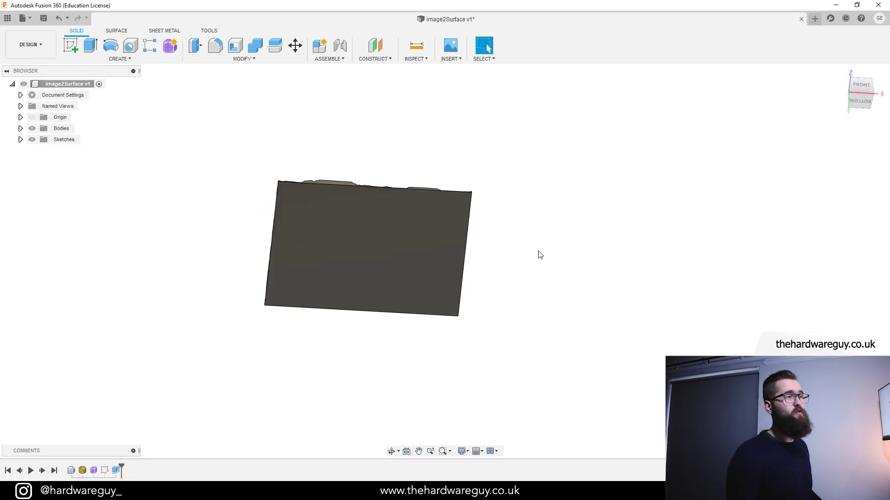
Step: Extrude the solid's flat bottom face 10 mm to form the plaque base
middle_click_drag(538, 252, 544, 281, "shift")
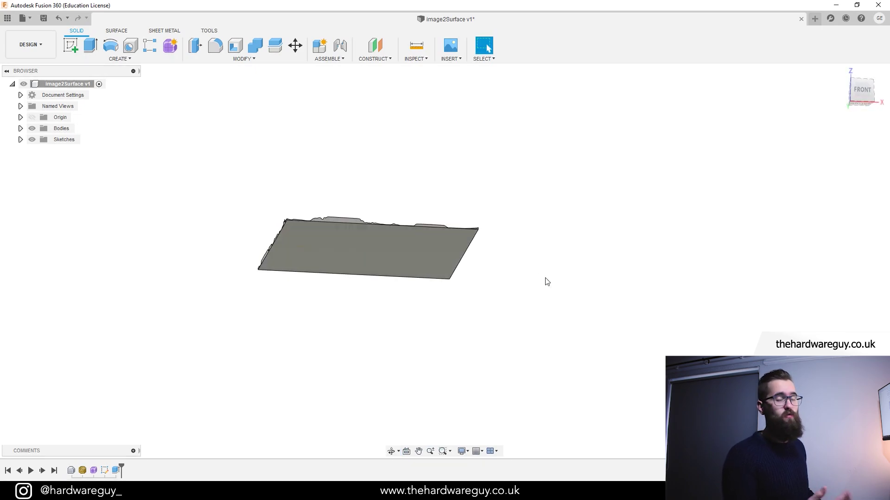
left_click(91, 46)
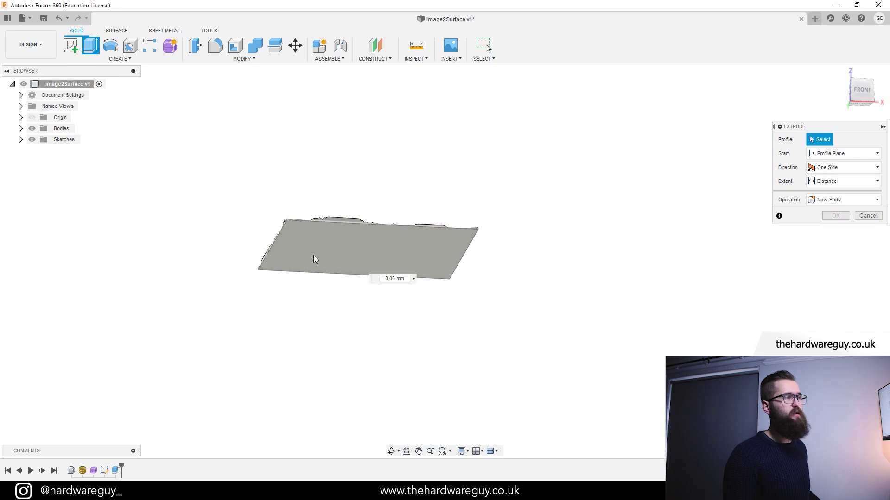
left_click(313, 258)
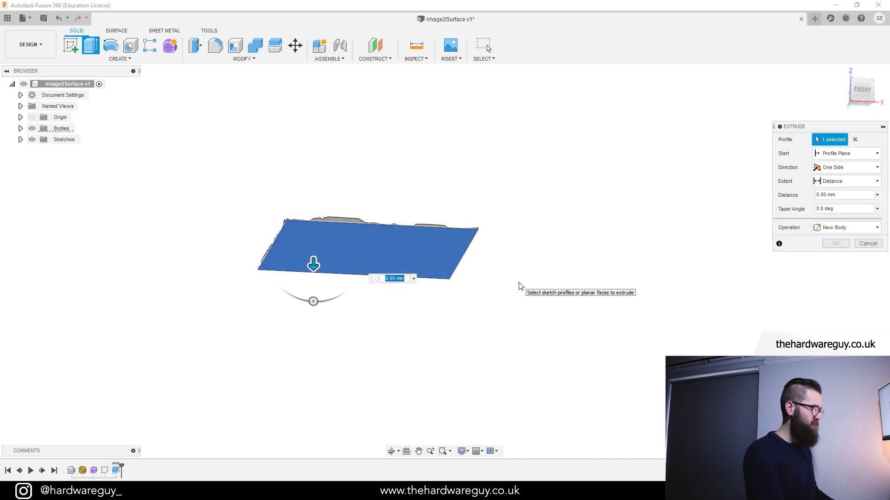
type("10")
left_click(836, 244)
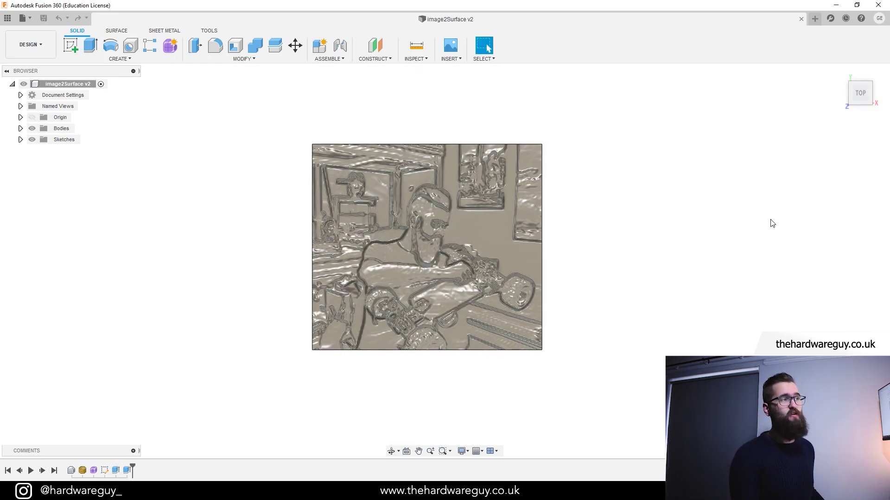
key("shift+F5")
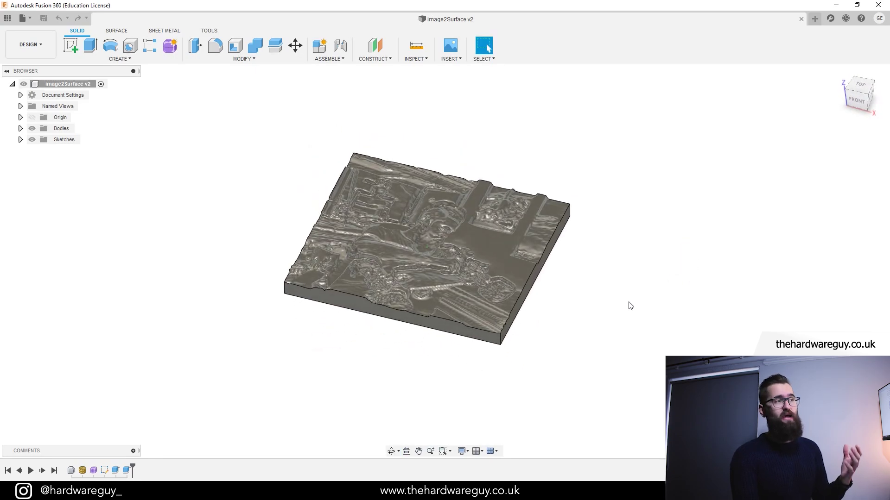
middle_click_drag(626, 302, 630, 328, "shift")
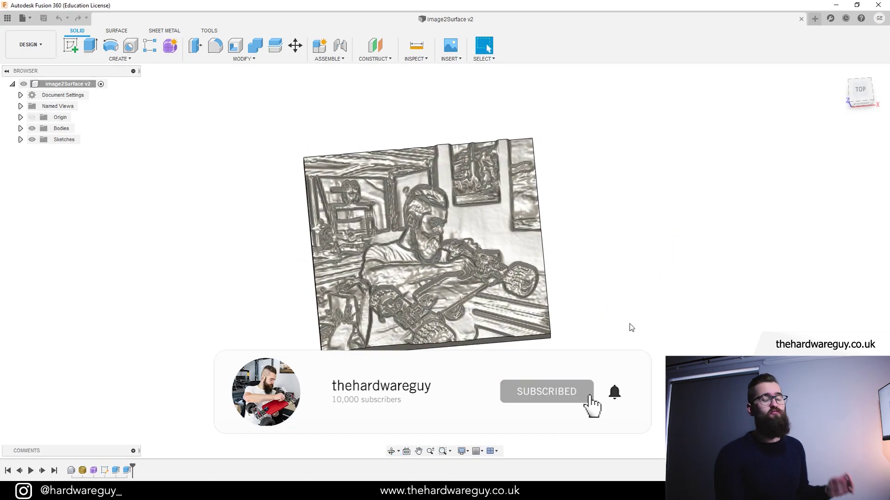